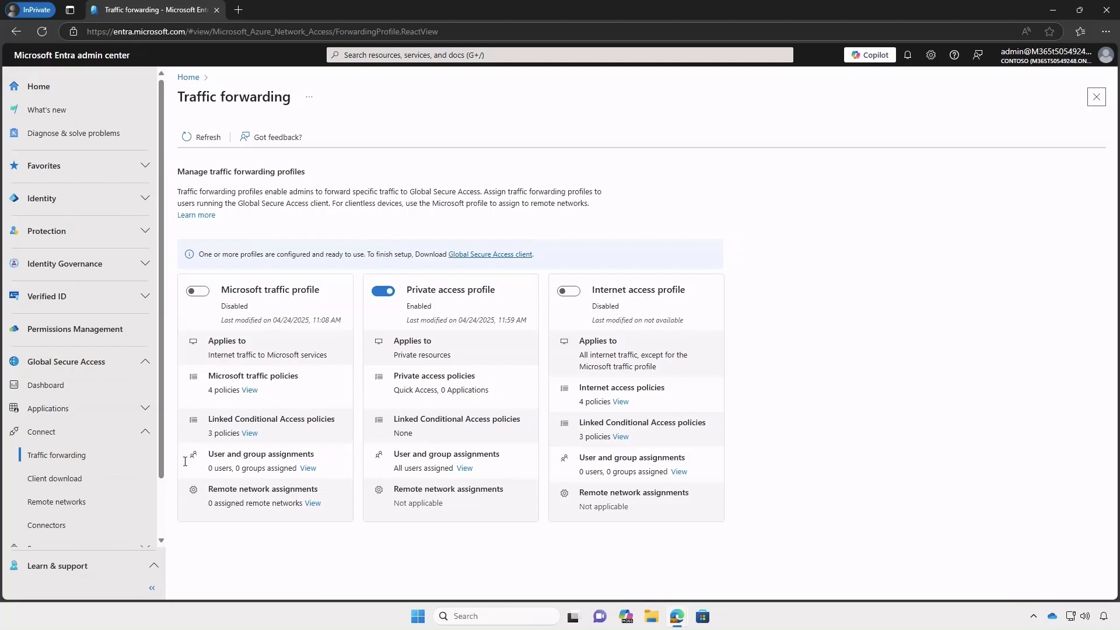
- Show the Private Network connectors with GSALabSRV.gsalab.local active in MyConnectorGroup, and expand Applications
left_click(86, 526)
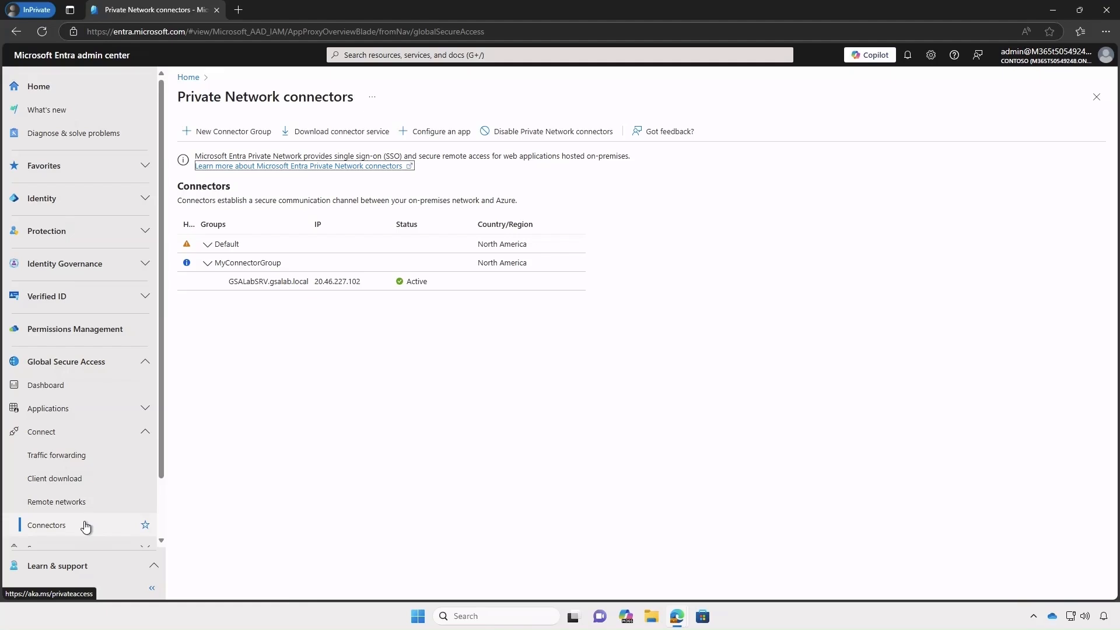
left_click(119, 412)
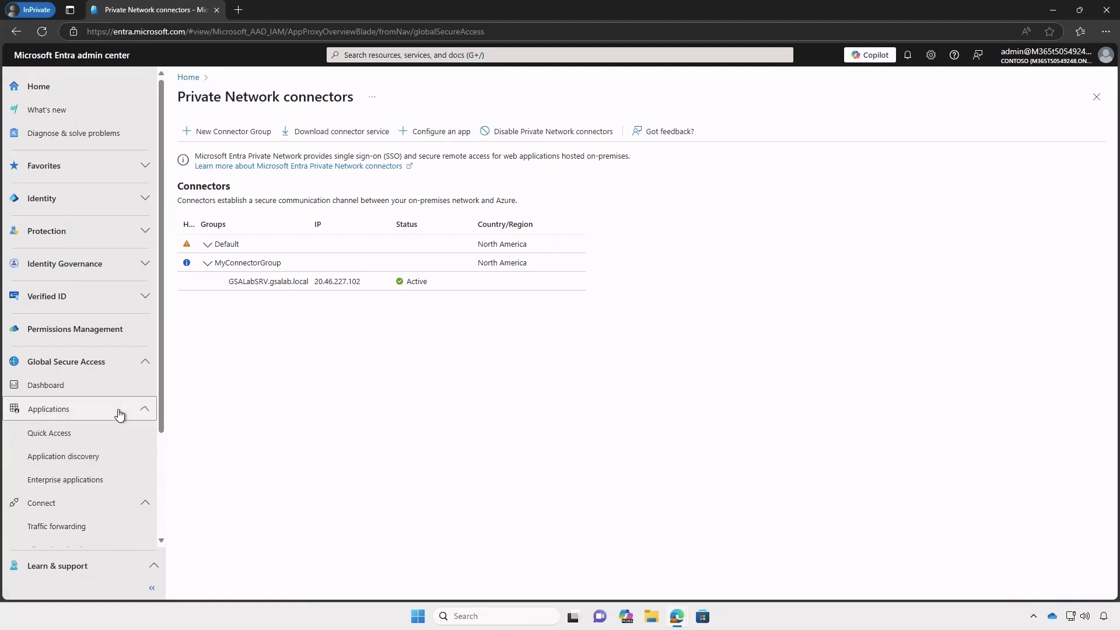
- Check Quick Access's Private DNS and assigned groups, then list the Global Secure Access enterprise applications
left_click(91, 432)
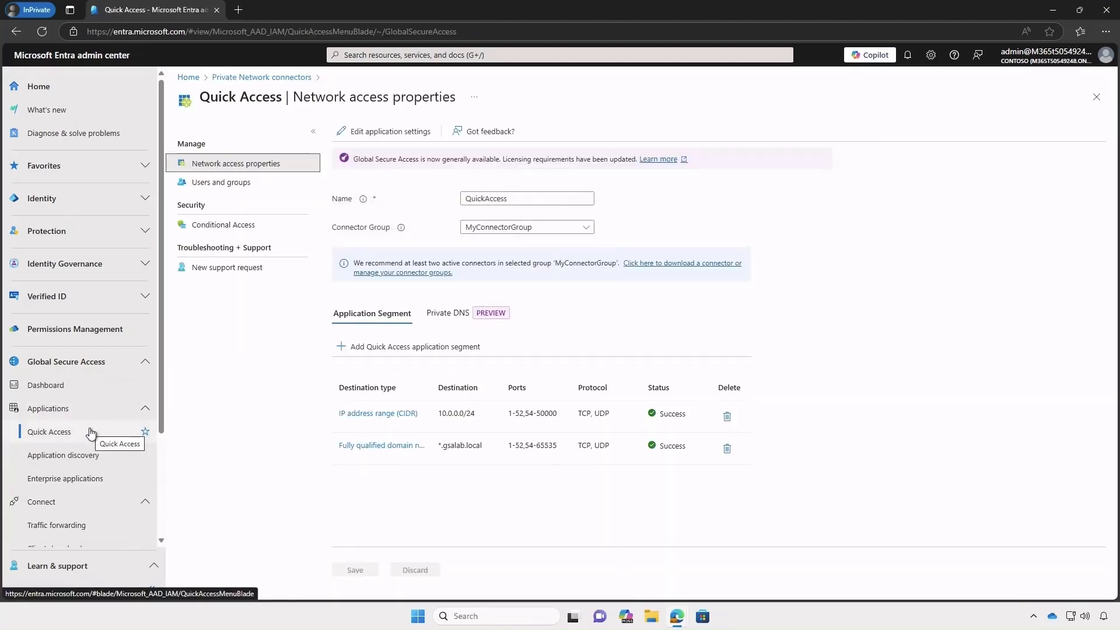
left_click(444, 313)
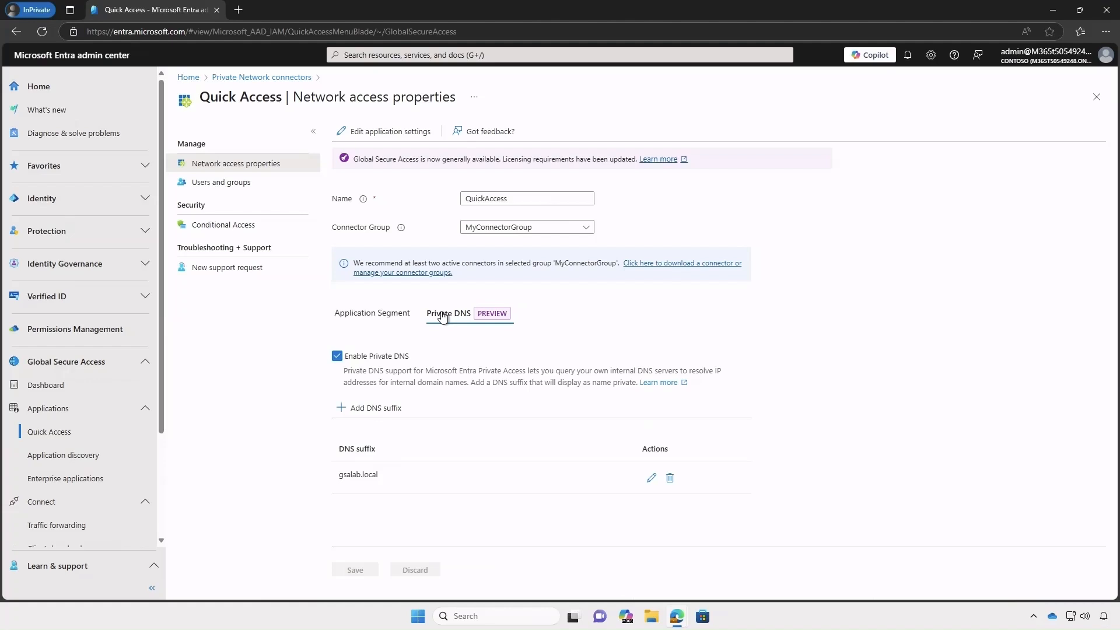
left_click(248, 184)
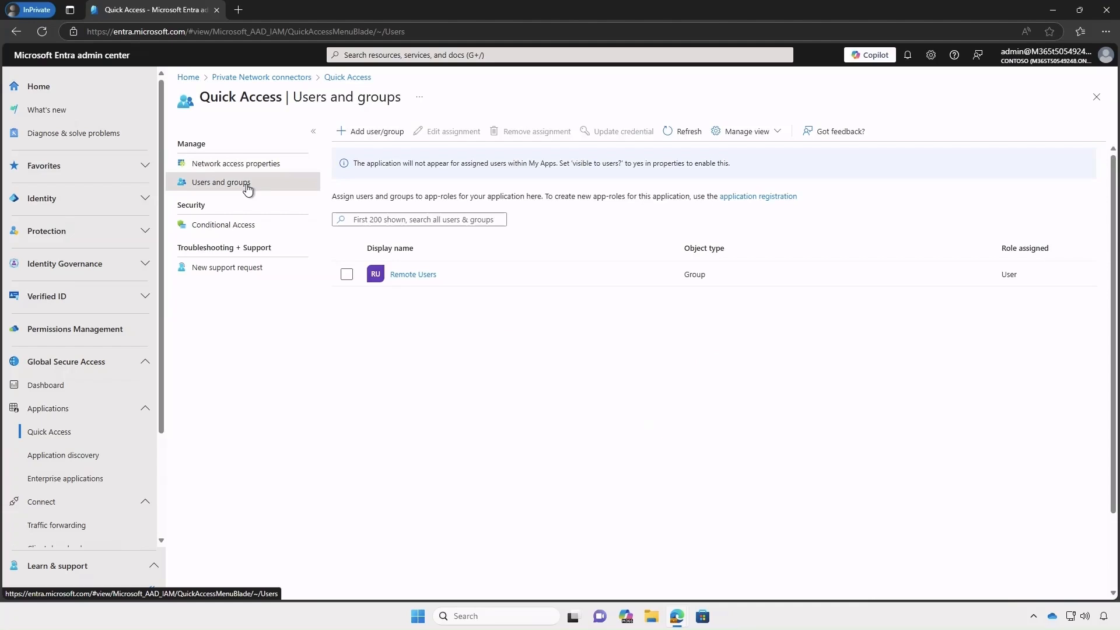
left_click(86, 480)
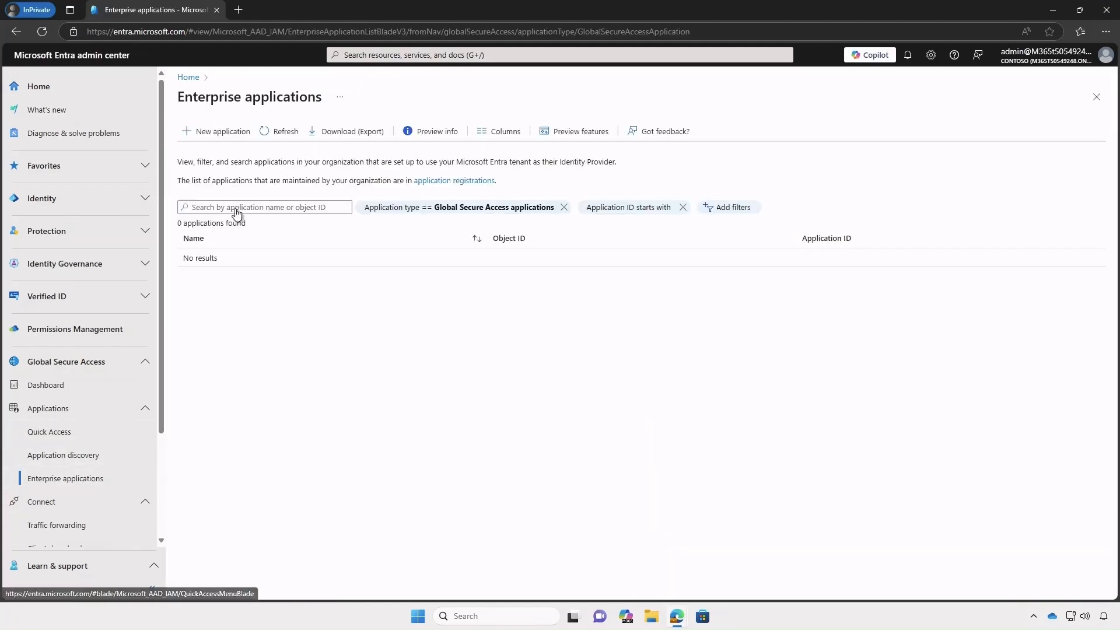
- Create application 'RDP Access' on MyConnectorGroup - North America and start adding an application segment
left_click(221, 133)
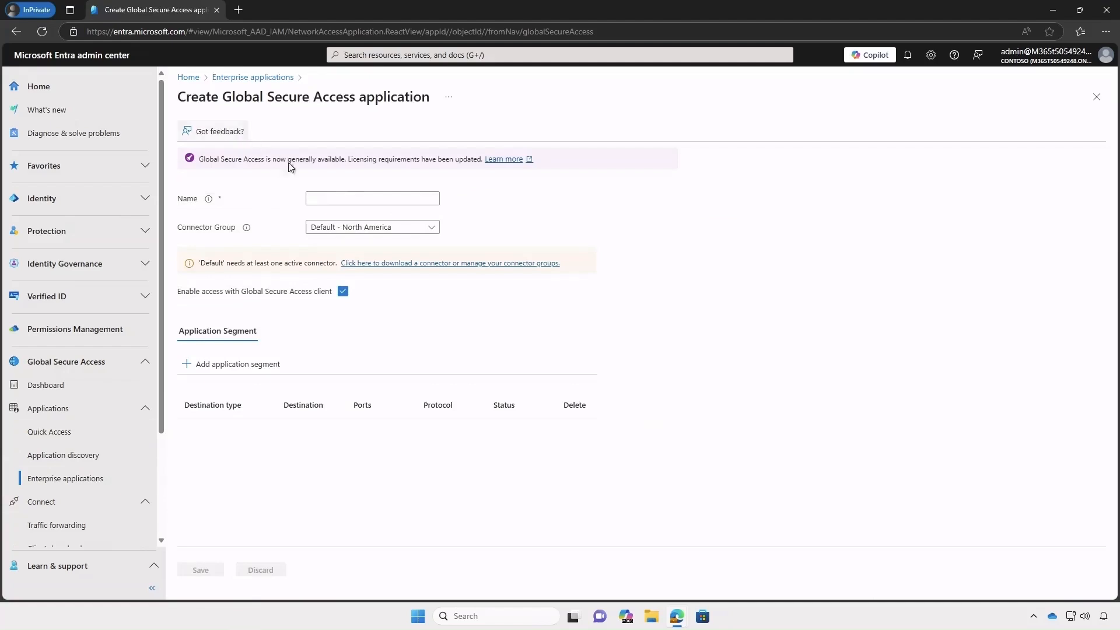
left_click(336, 198)
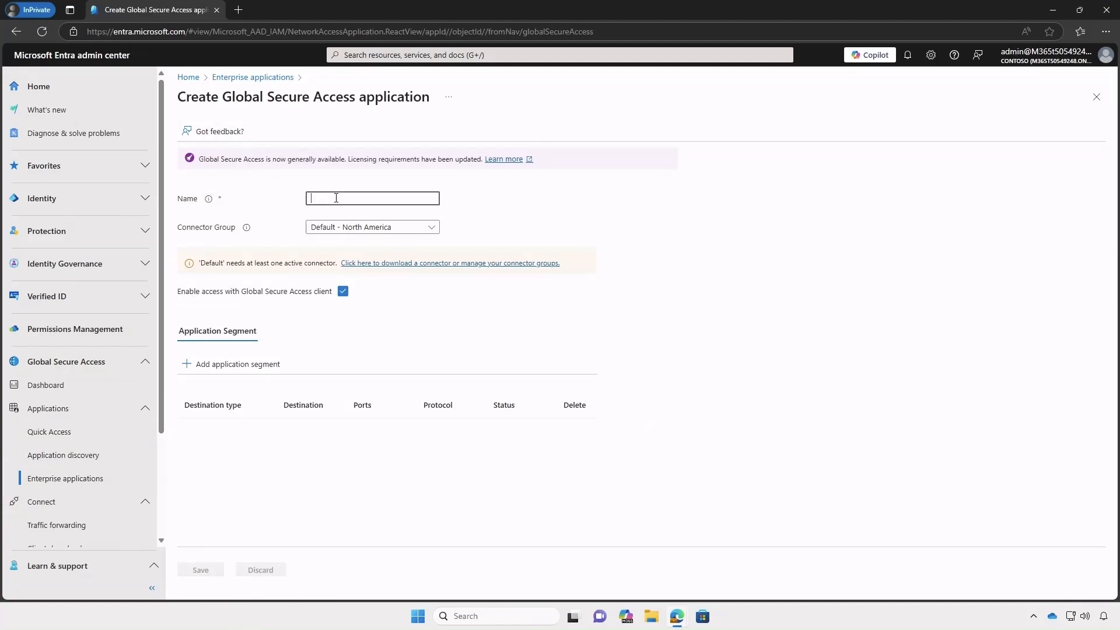
type("RDP Access")
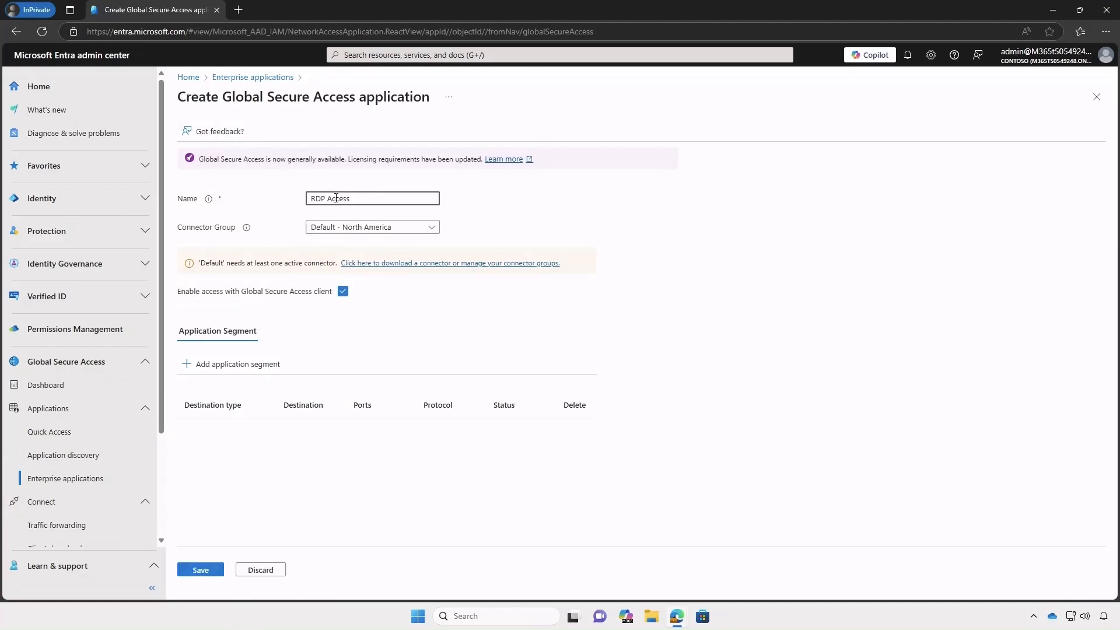
left_click(383, 227)
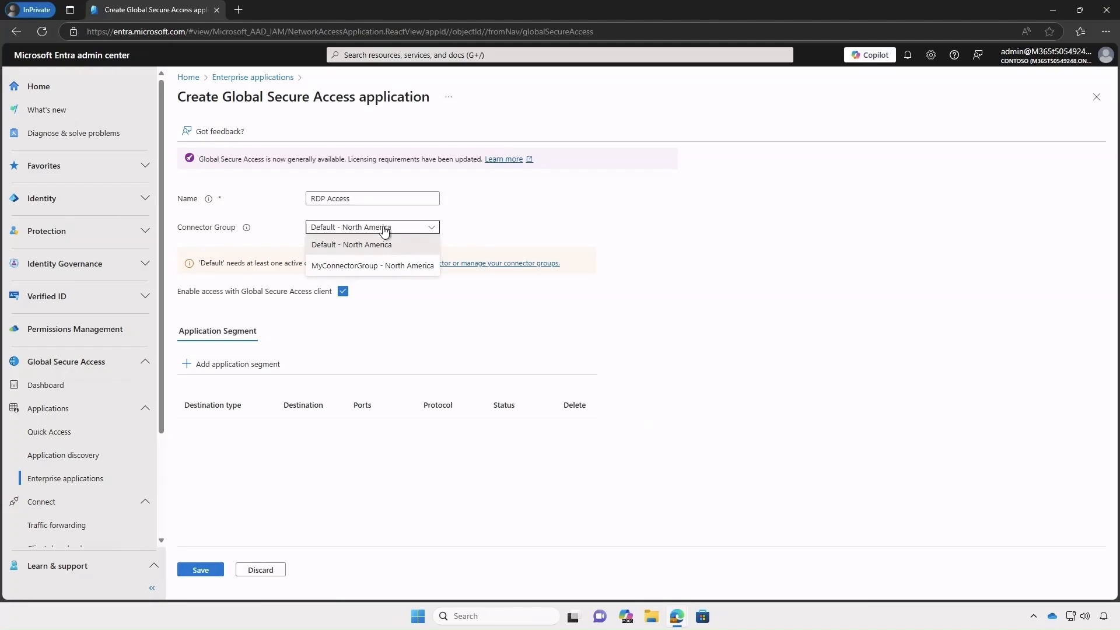
left_click(388, 266)
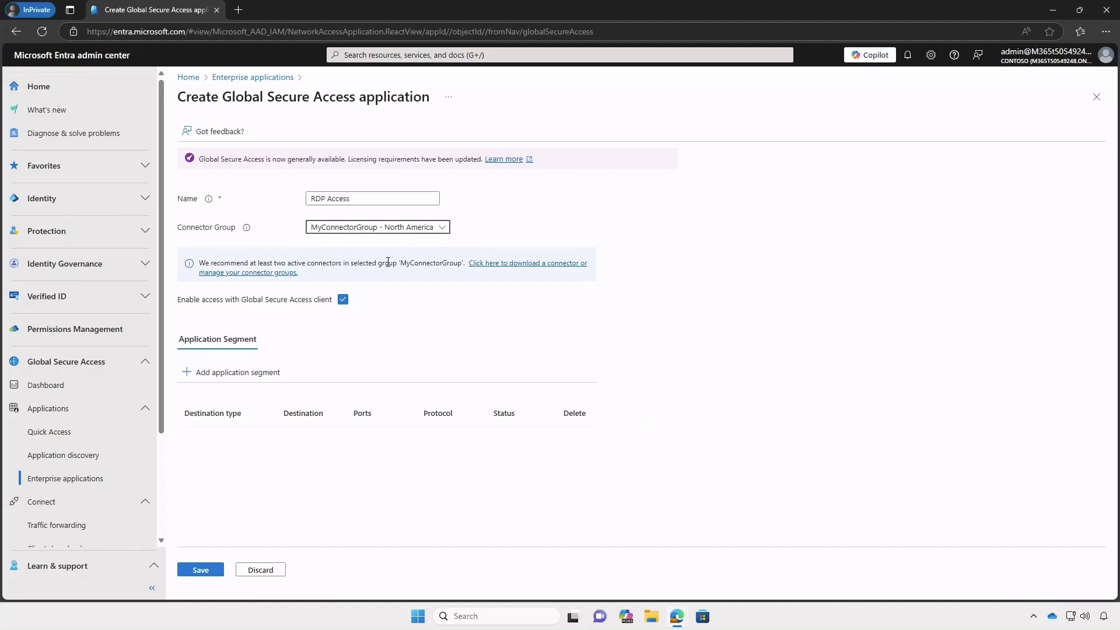
left_click(246, 373)
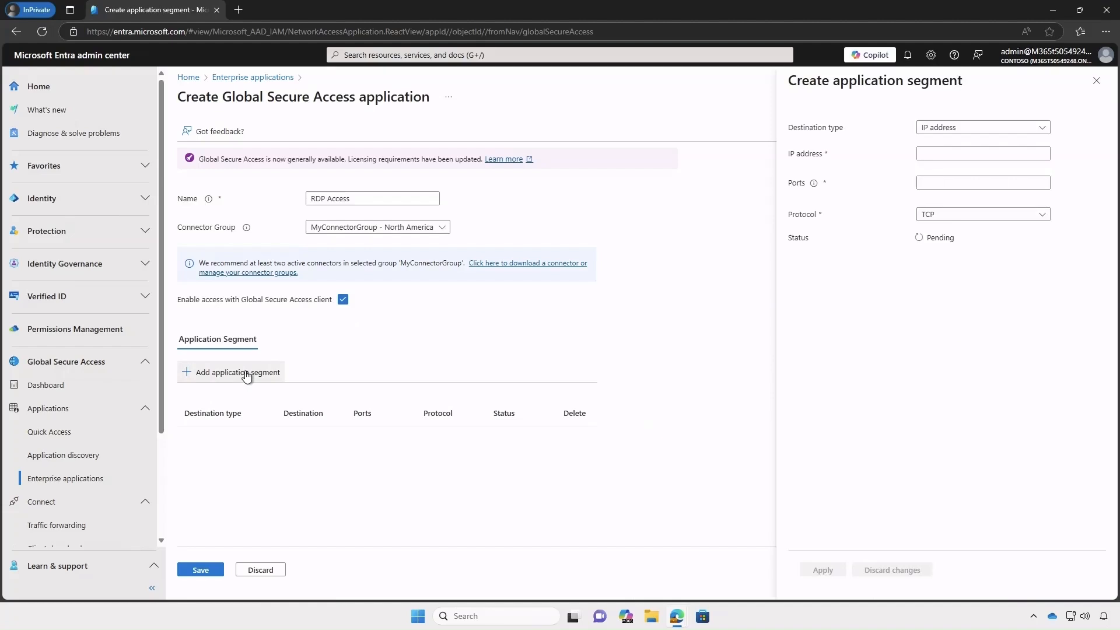
- Add FQDN segment rdp.gsalab.local on port 3389 with TCP and UDP, and save RDP Access
left_click(958, 128)
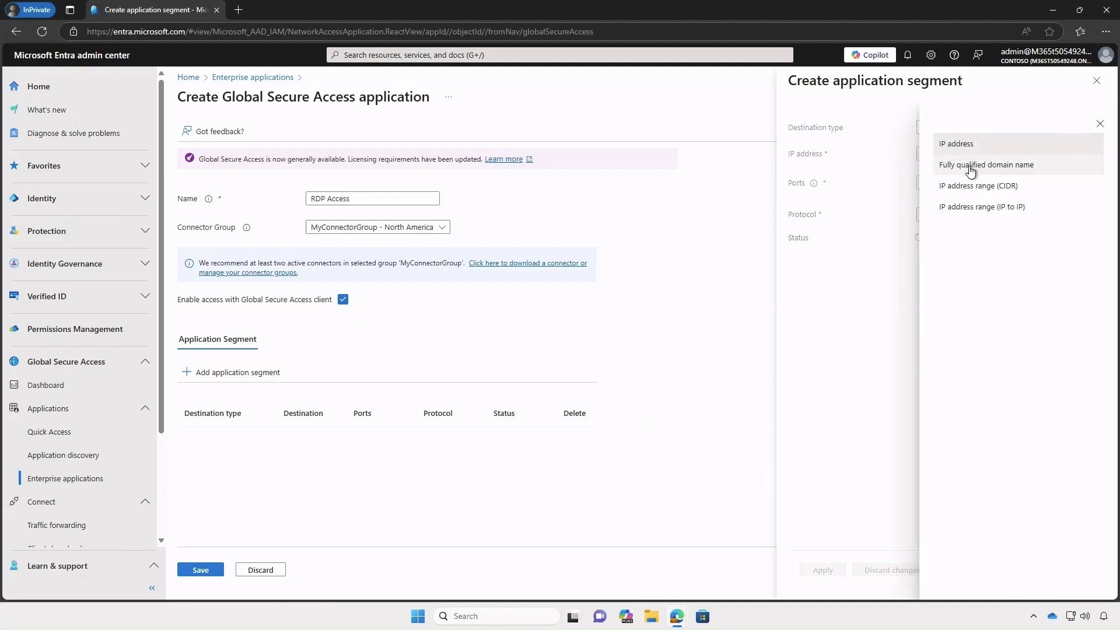
left_click(970, 169)
left_click(954, 153)
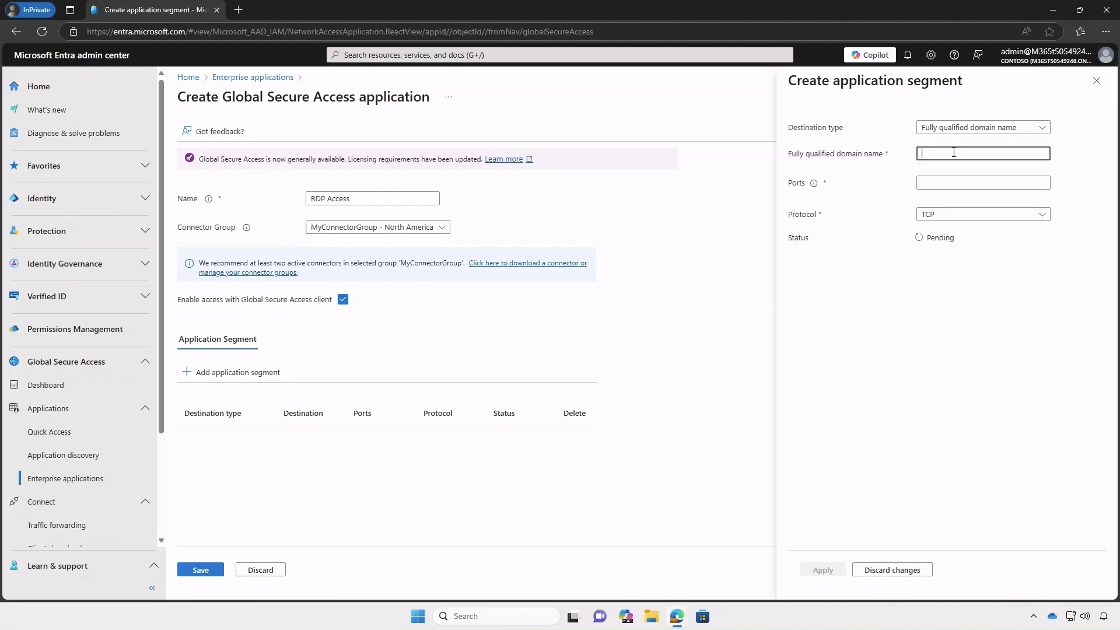
type("rdp.gs")
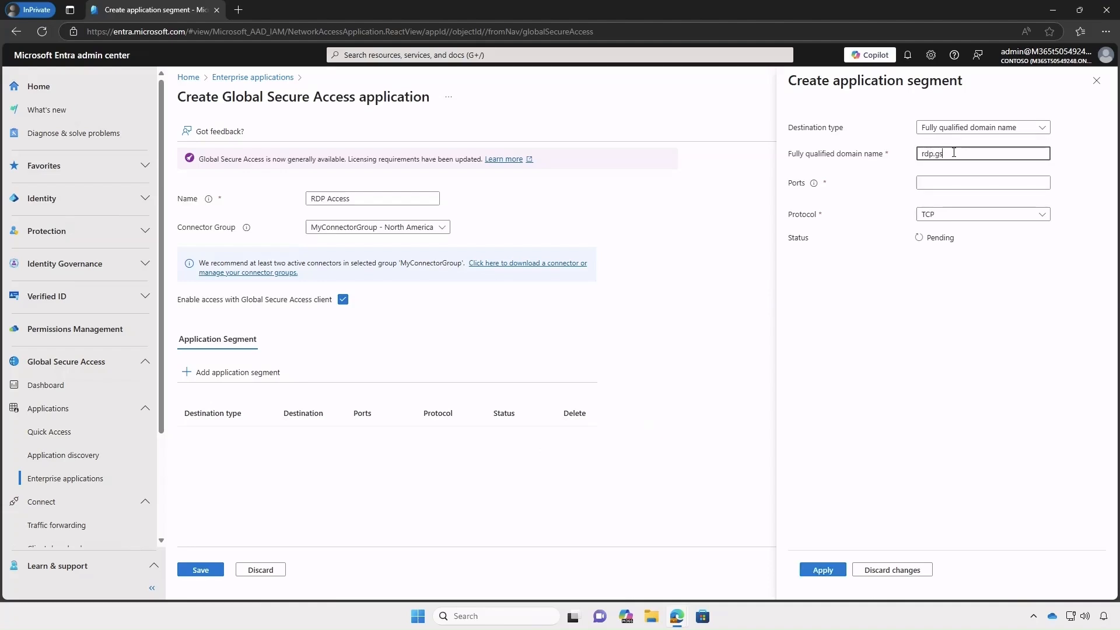
type("alab.local")
left_click(948, 181)
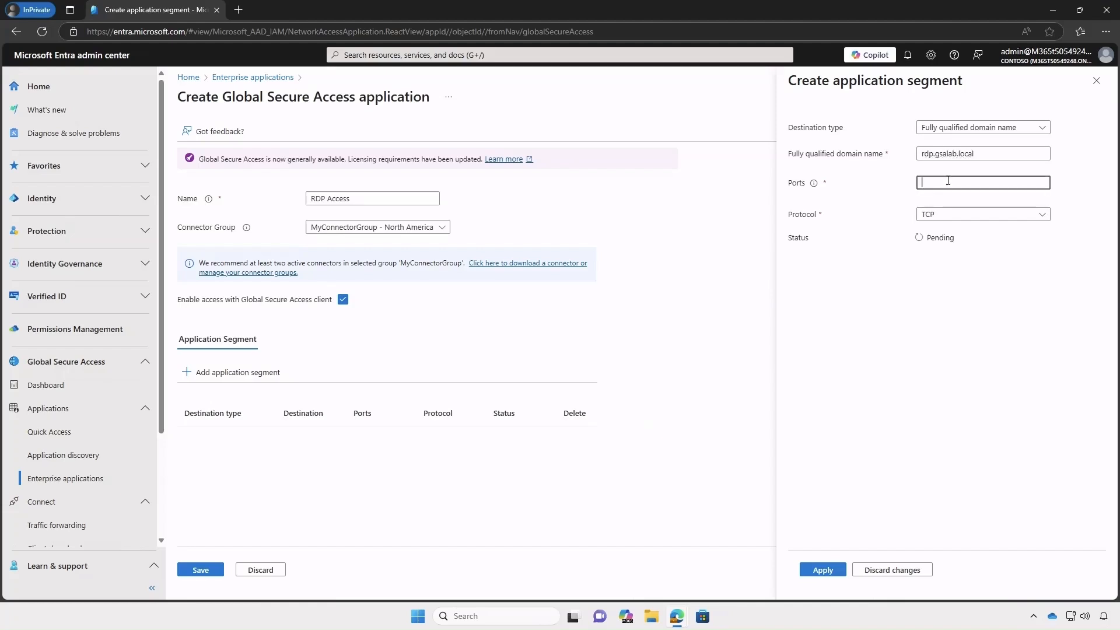
type("3389")
left_click(944, 215)
left_click(944, 169)
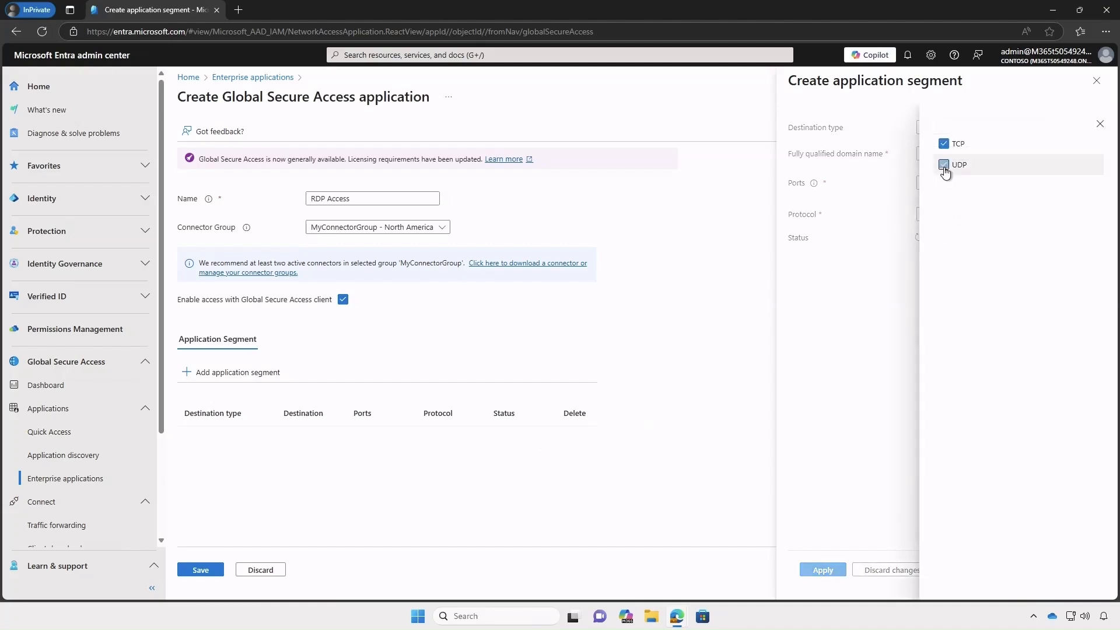
left_click(870, 270)
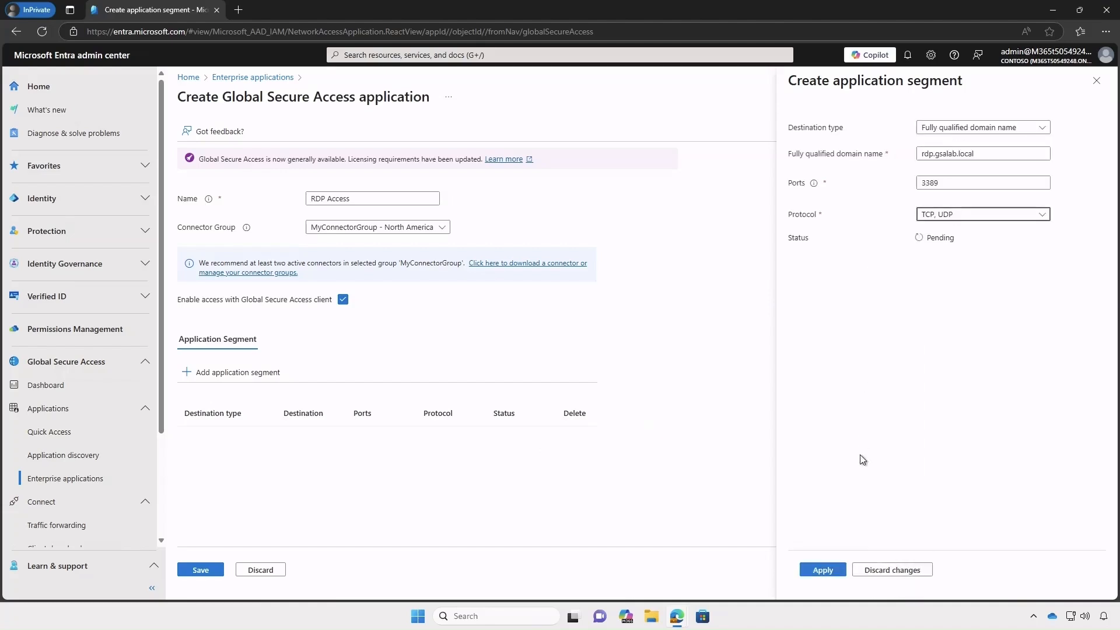
left_click(823, 571)
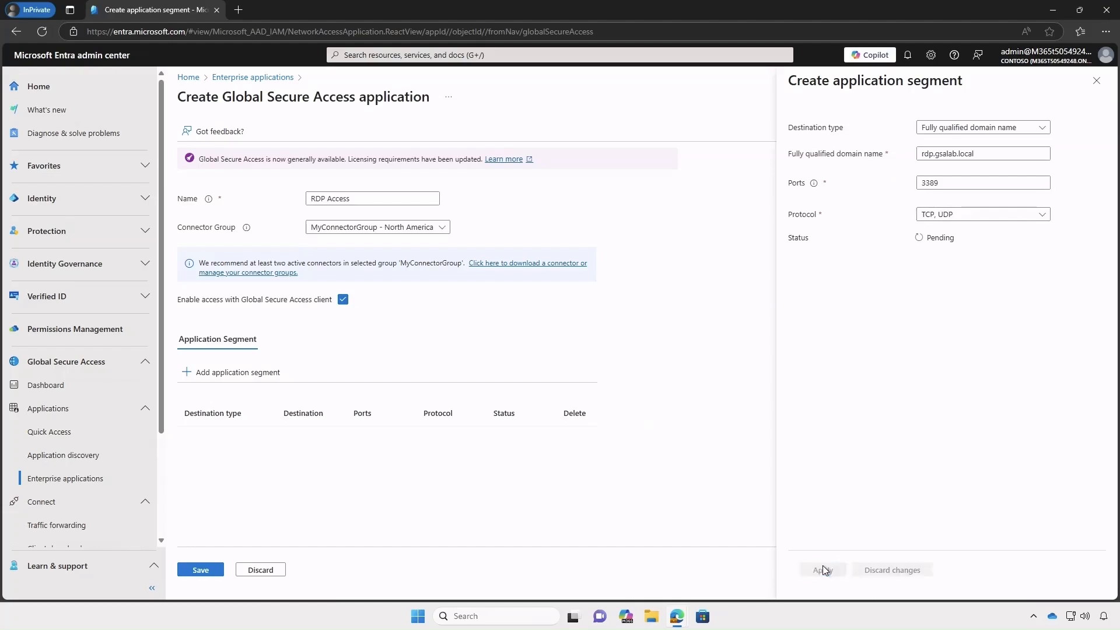
left_click(205, 569)
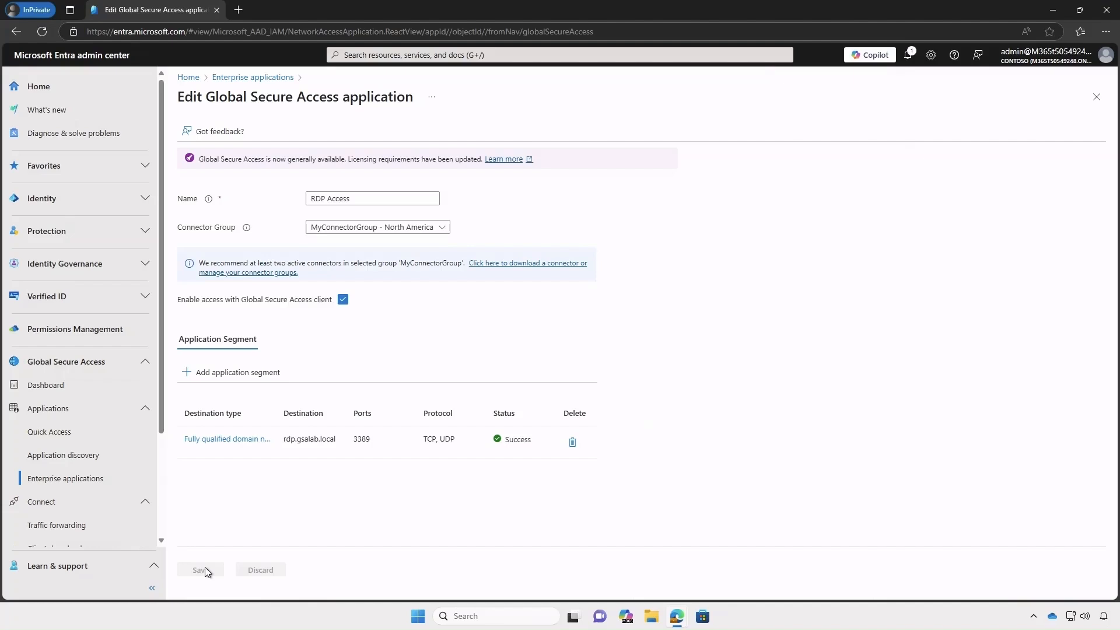
left_click(95, 480)
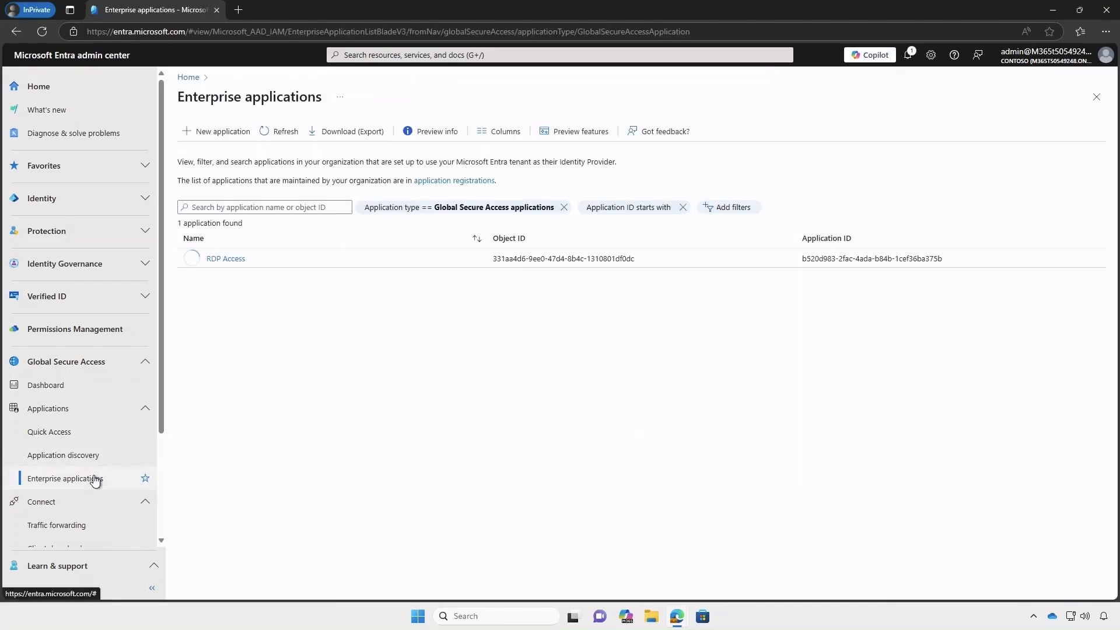
- Give the Secure Access group the User role on the RDP Access application
left_click(226, 259)
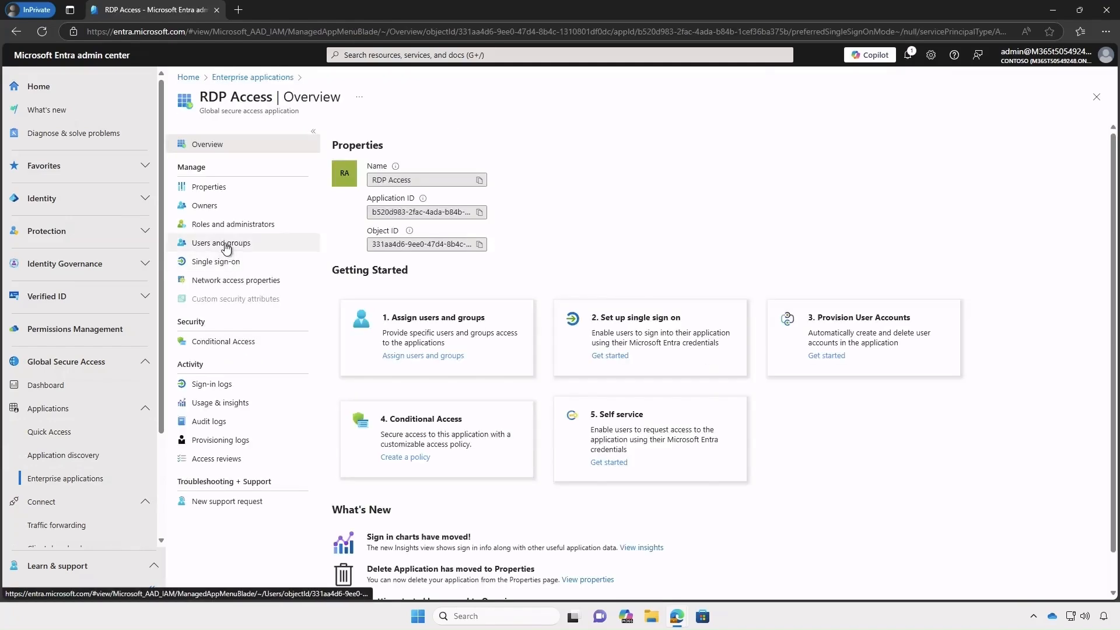
left_click(226, 243)
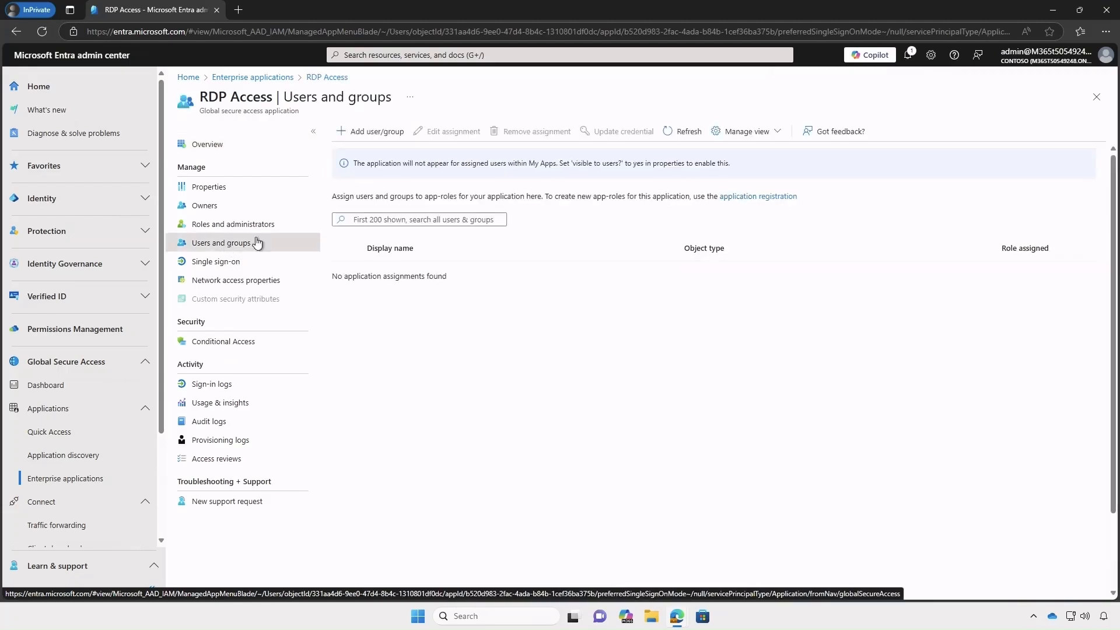
left_click(390, 136)
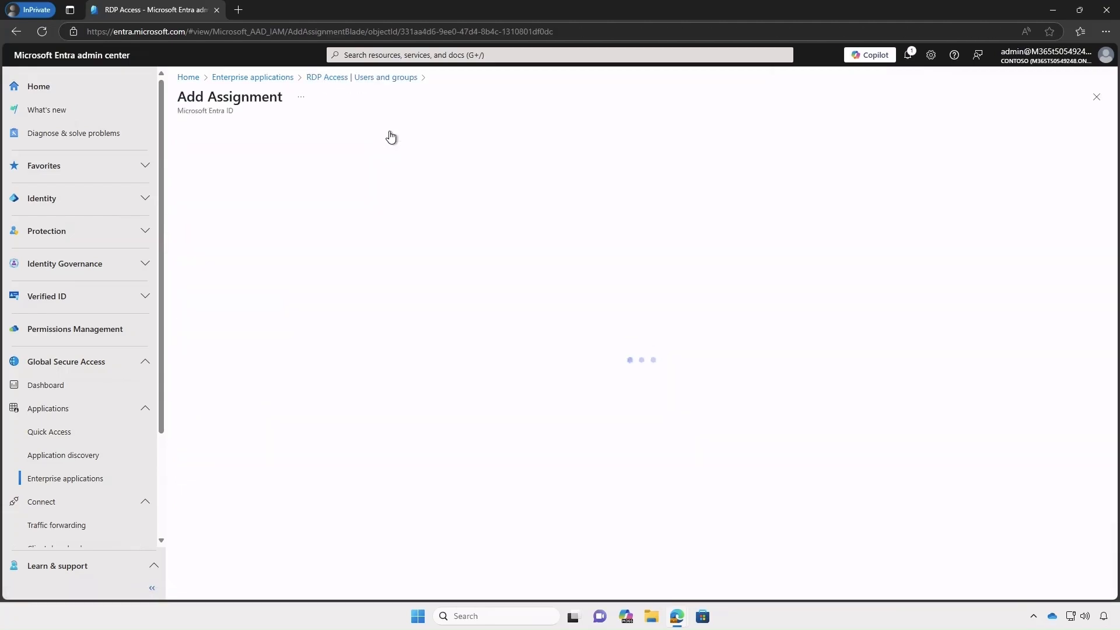
left_click(215, 155)
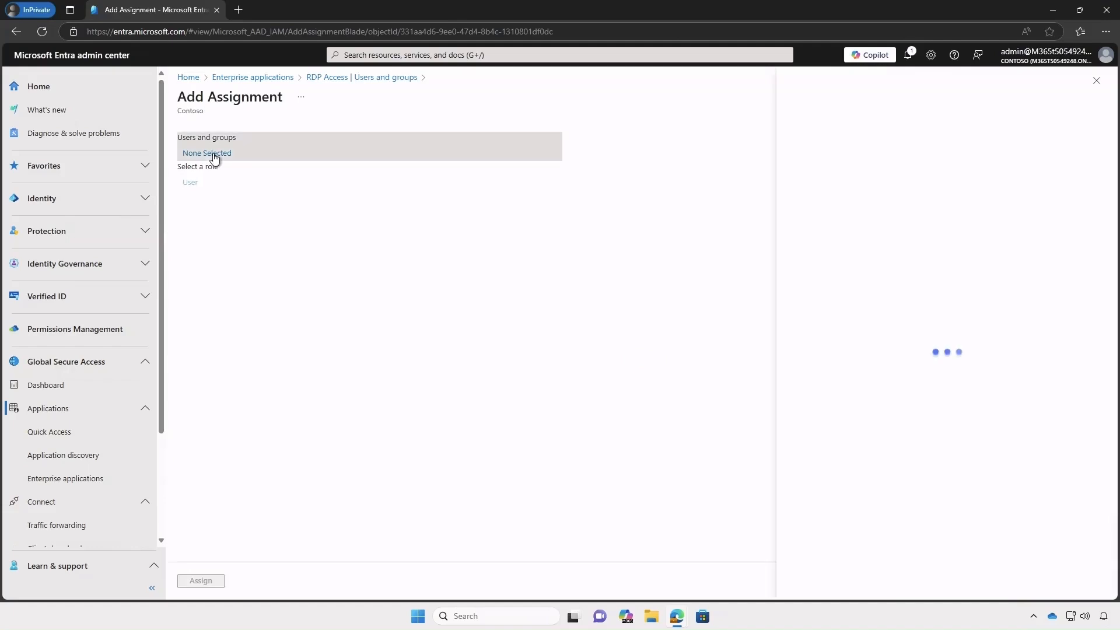
left_click(515, 169)
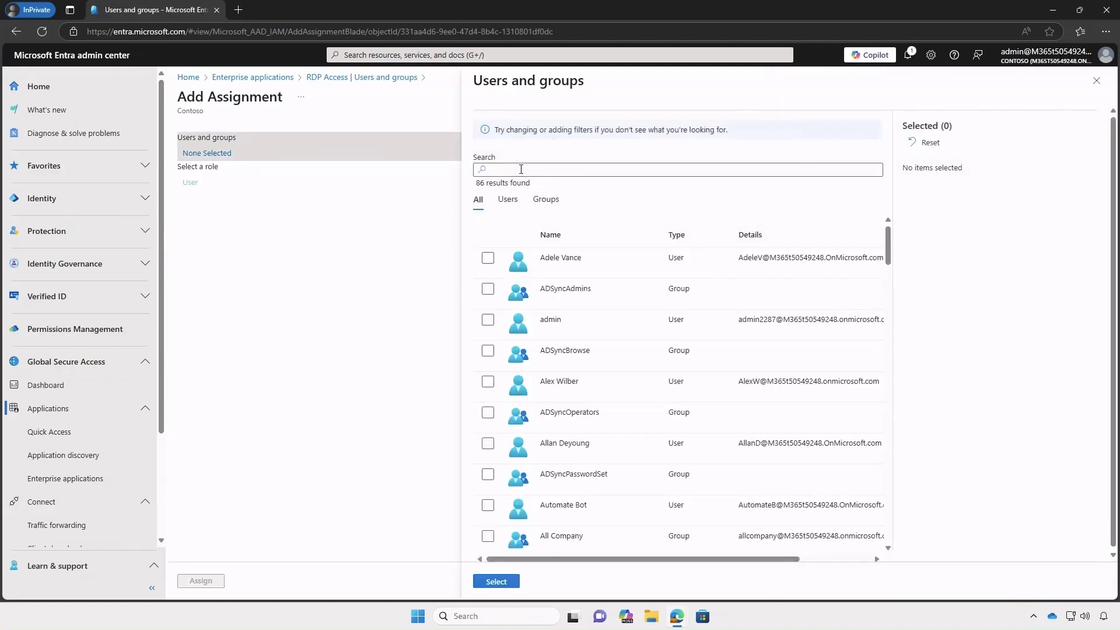
type("secure access")
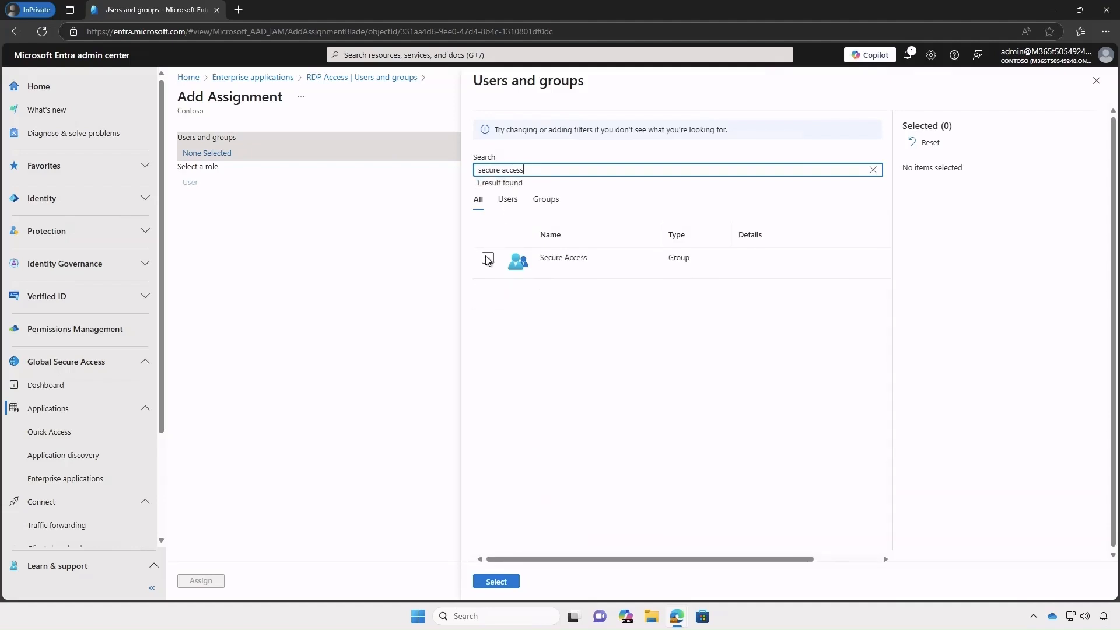
left_click(487, 259)
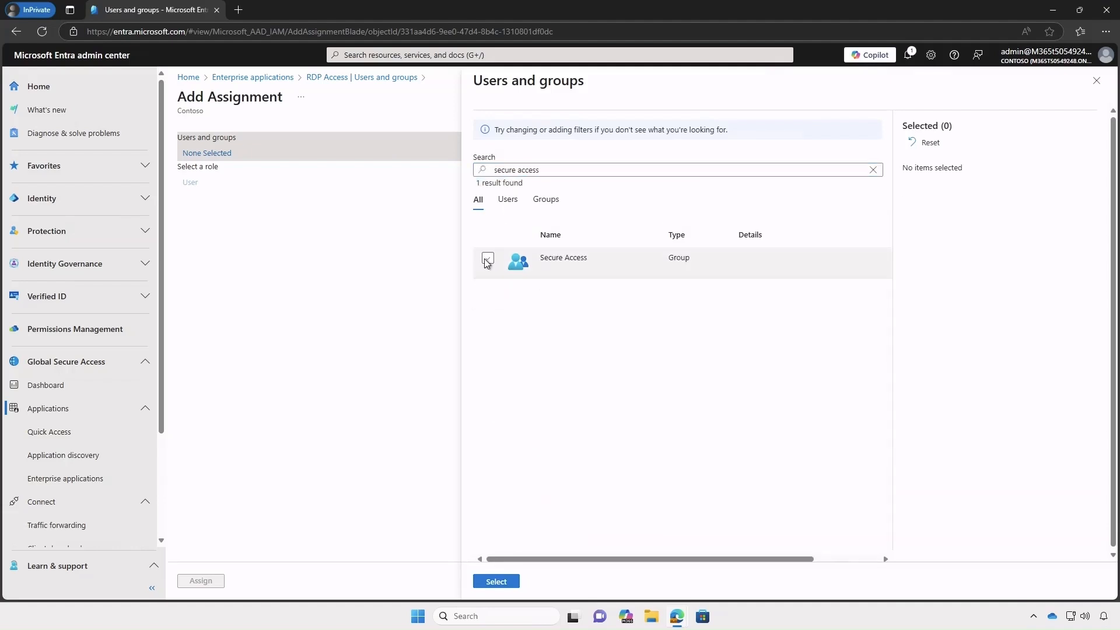
left_click(506, 582)
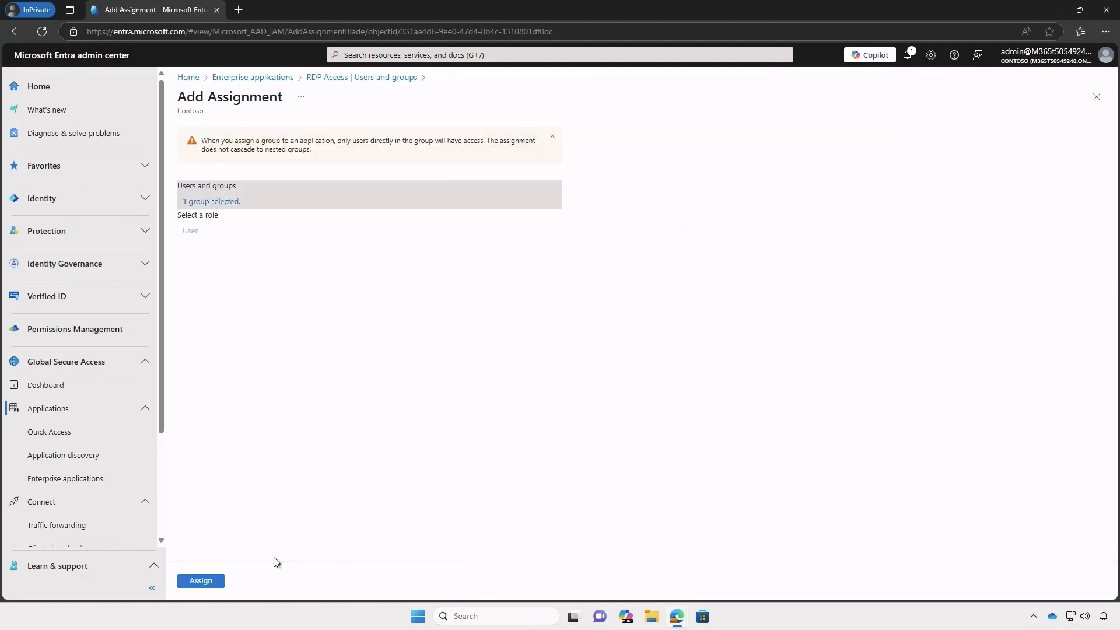
left_click(201, 581)
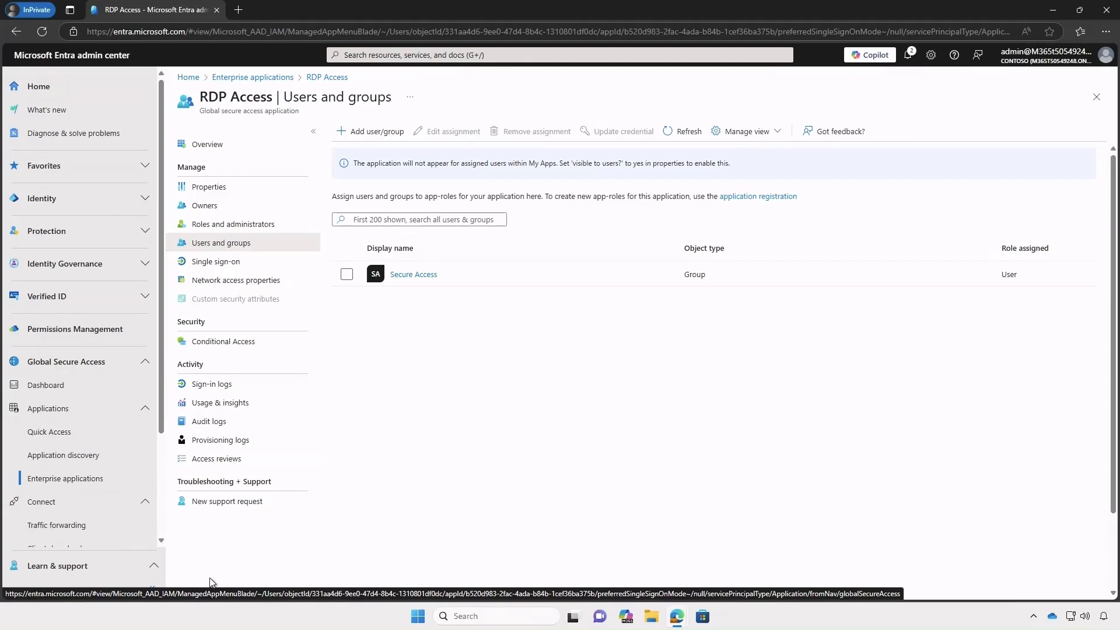
- Find the Secure Access group under All groups and go to its Privileged Identity Management page
left_click(143, 200)
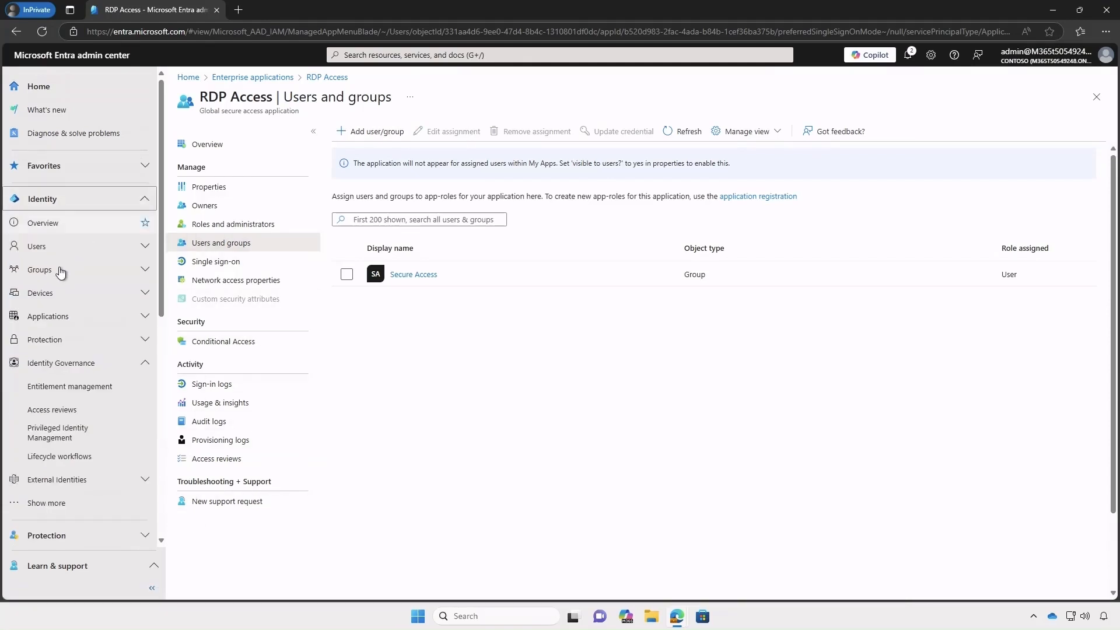
left_click(61, 272)
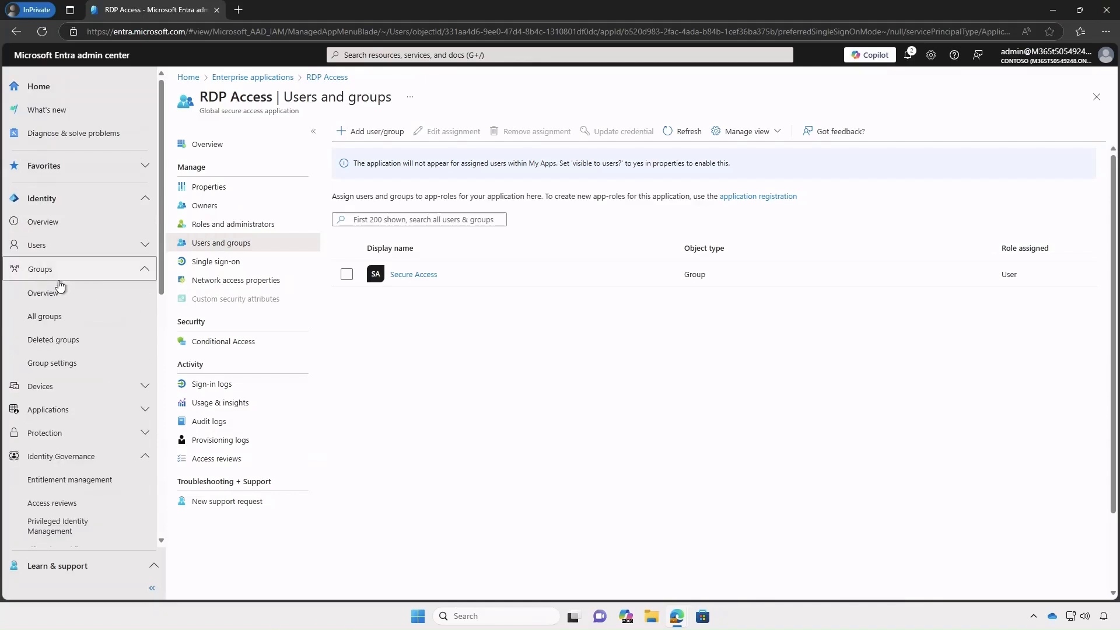
left_click(55, 321)
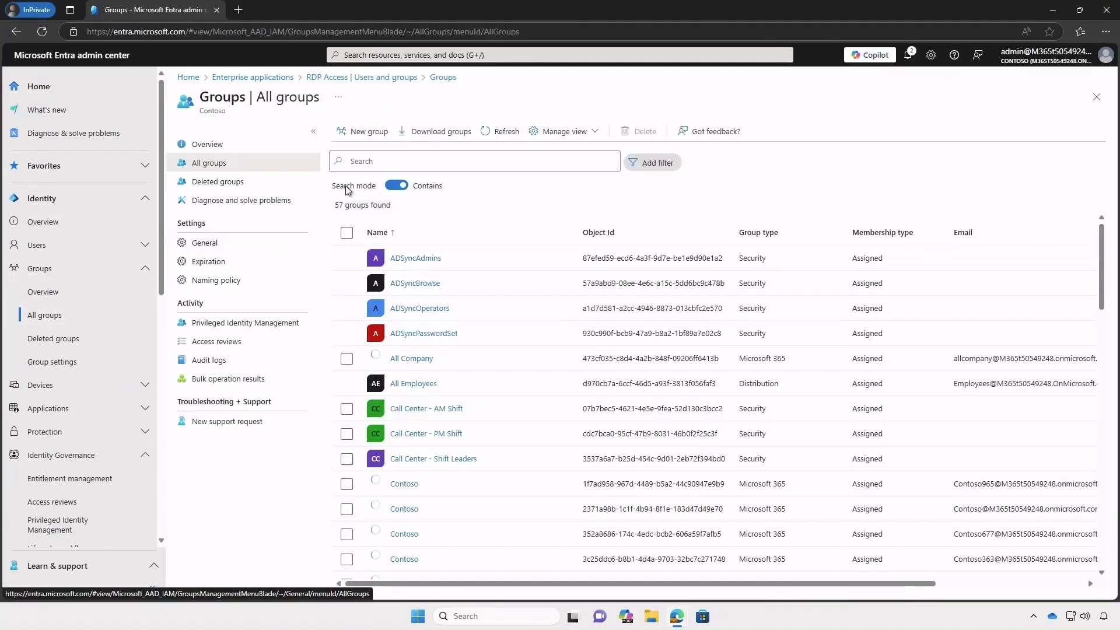
left_click(388, 162)
type("secure acc")
left_click(412, 258)
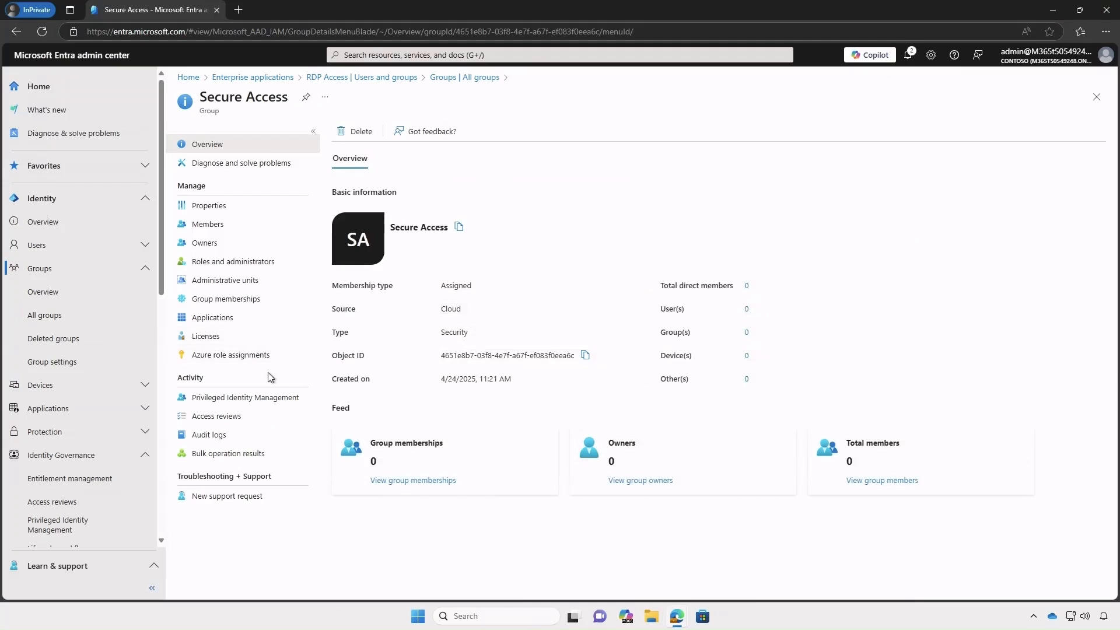
left_click(265, 399)
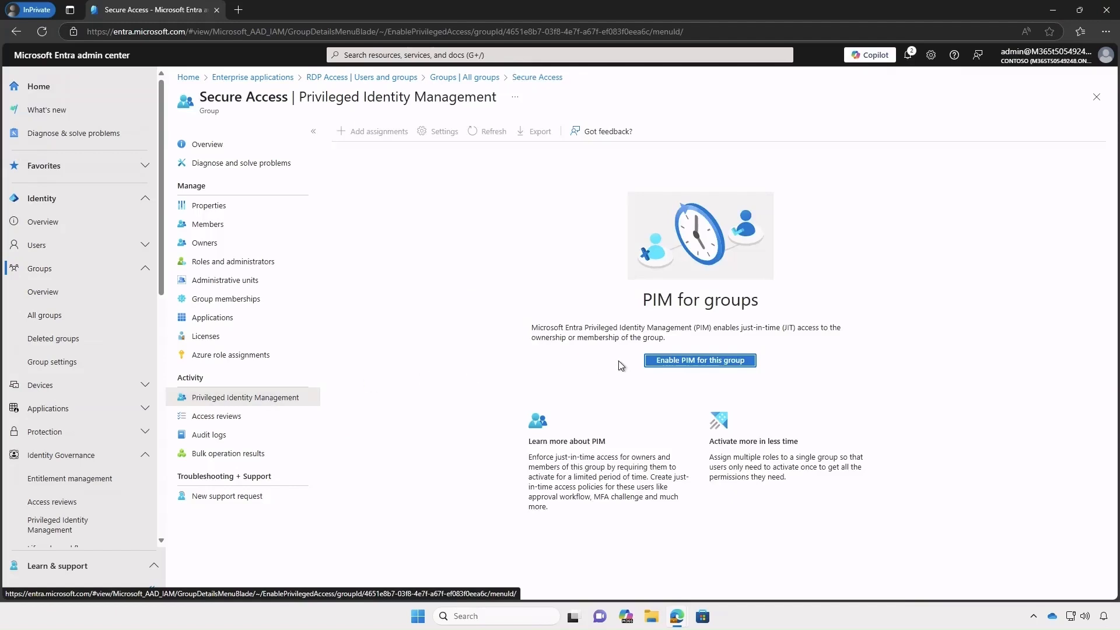
- Enable PIM for the Secure Access group
left_click(682, 363)
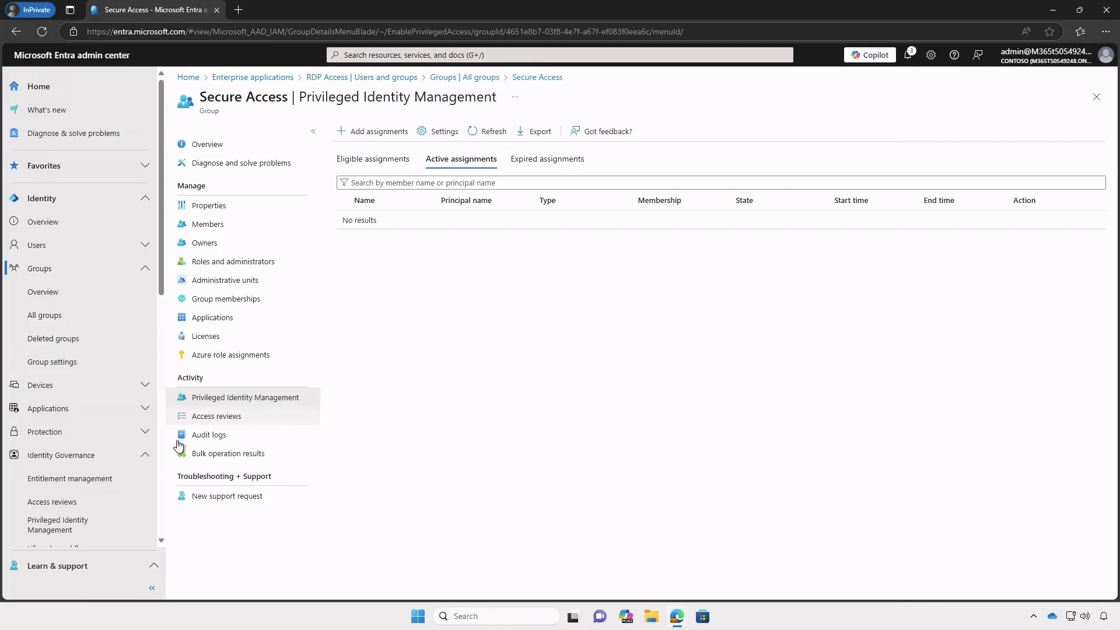
left_click(90, 529)
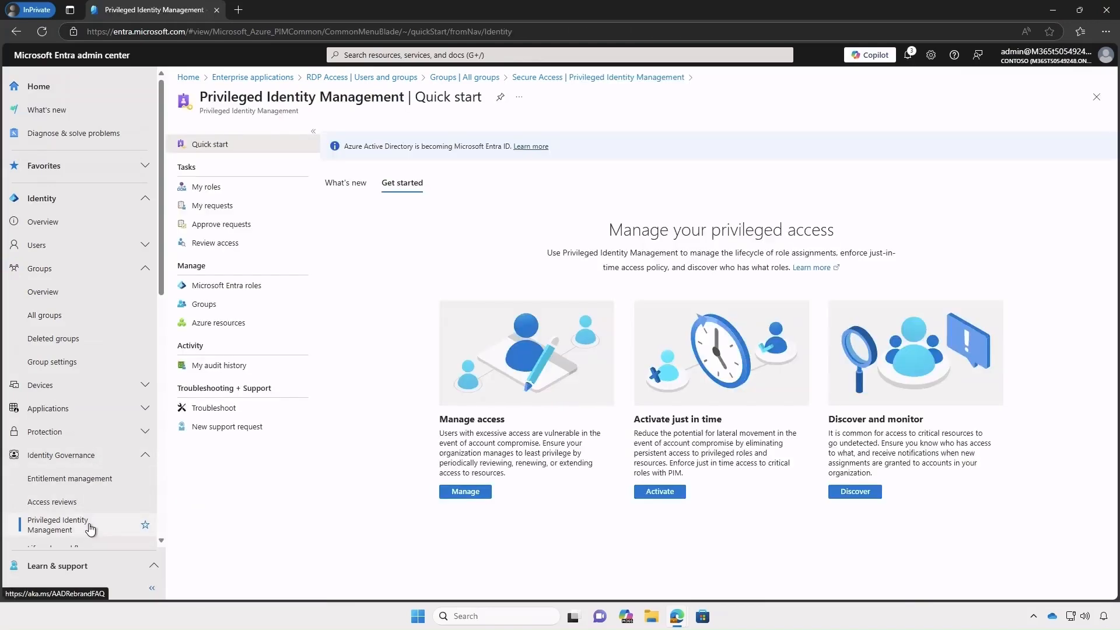
- Start a new PIM assignment for the Secure Access group from PIM Groups
left_click(205, 305)
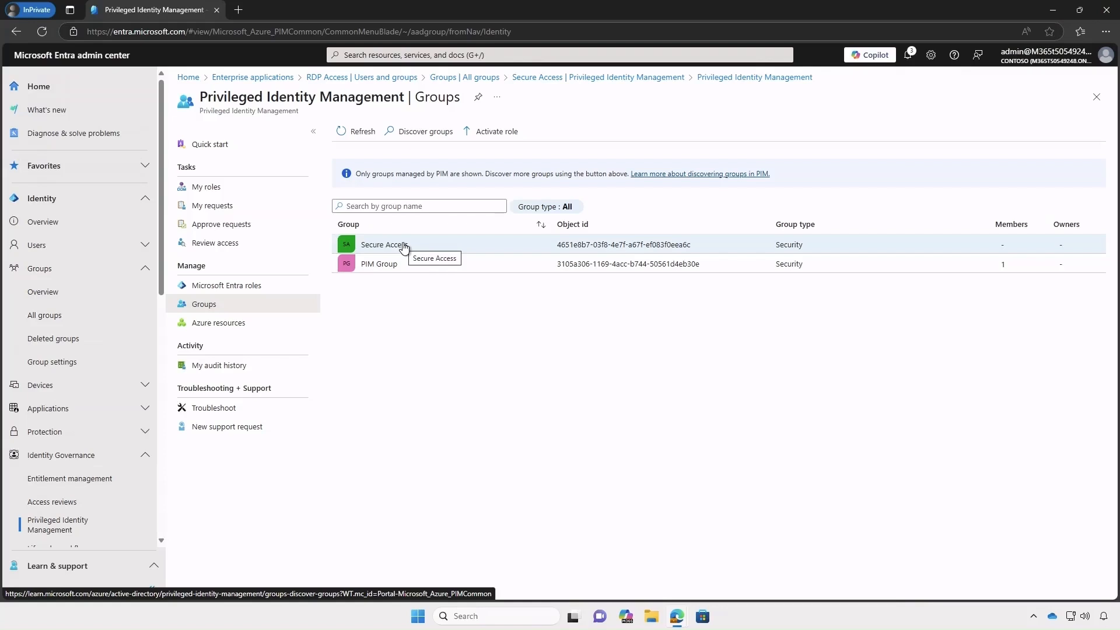
left_click(404, 246)
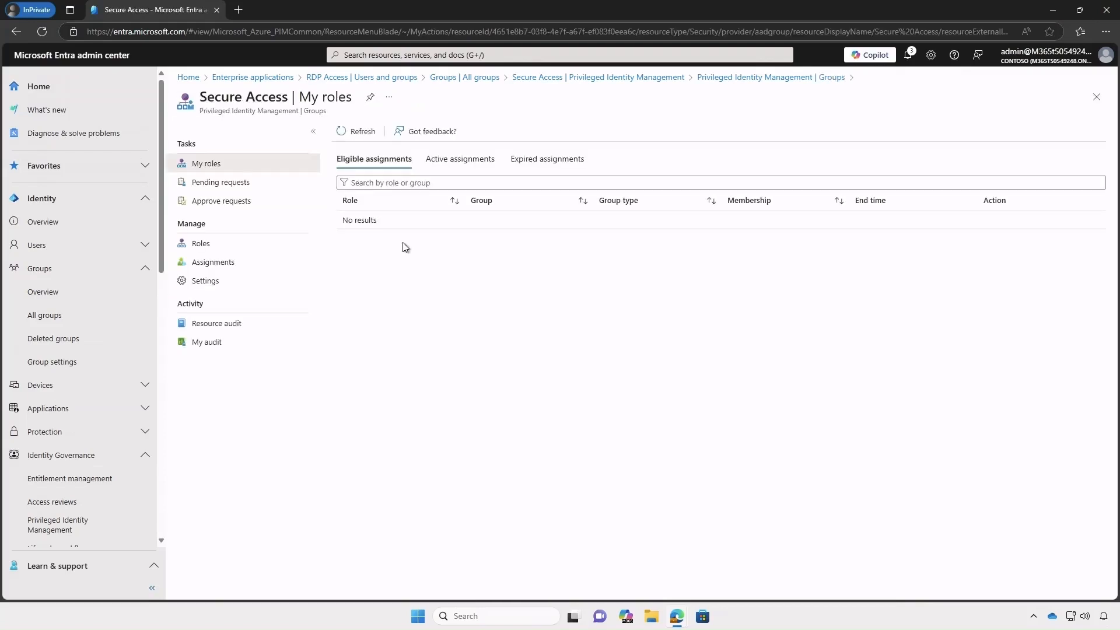
left_click(228, 264)
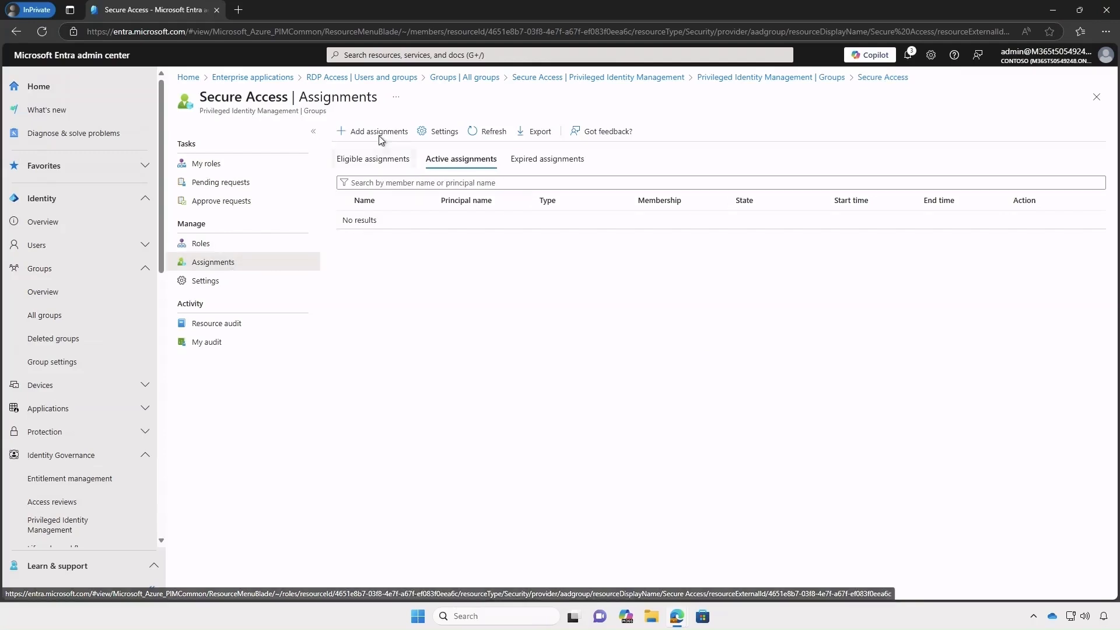
left_click(381, 132)
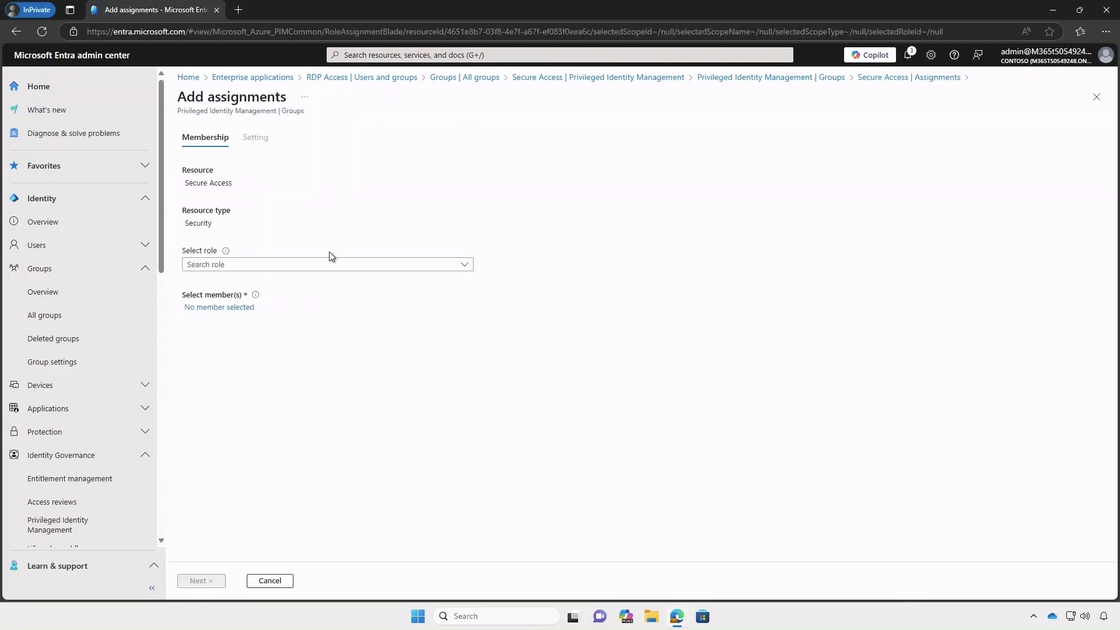
- Make the searched user an eligible Member of Secure Access, 04/24/2025 to 04/24/2026
left_click(331, 270)
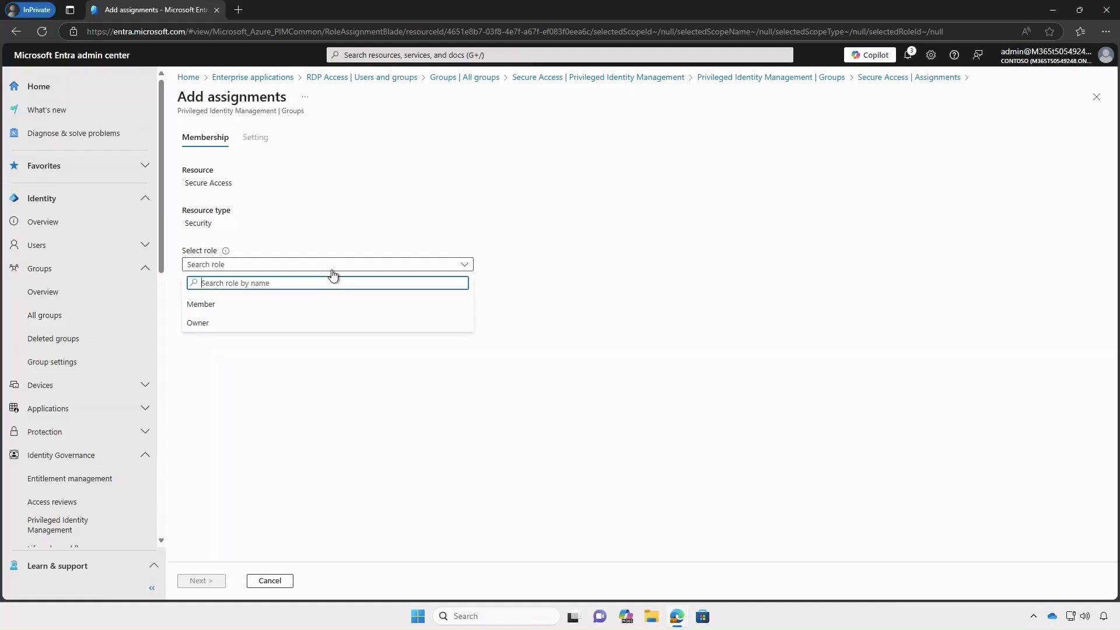
left_click(233, 304)
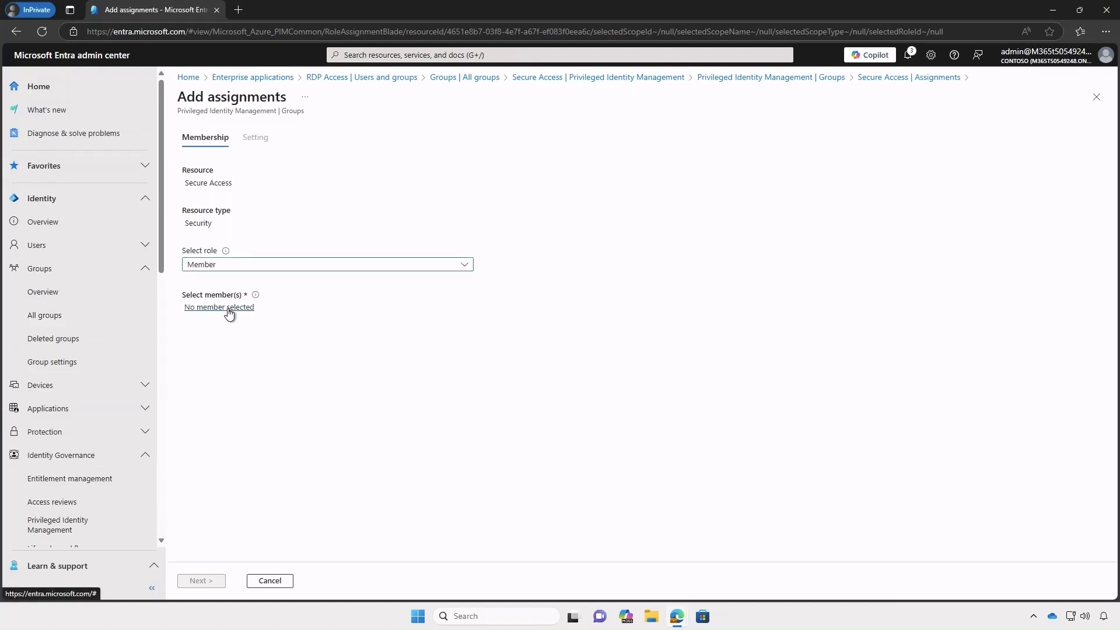
left_click(227, 308)
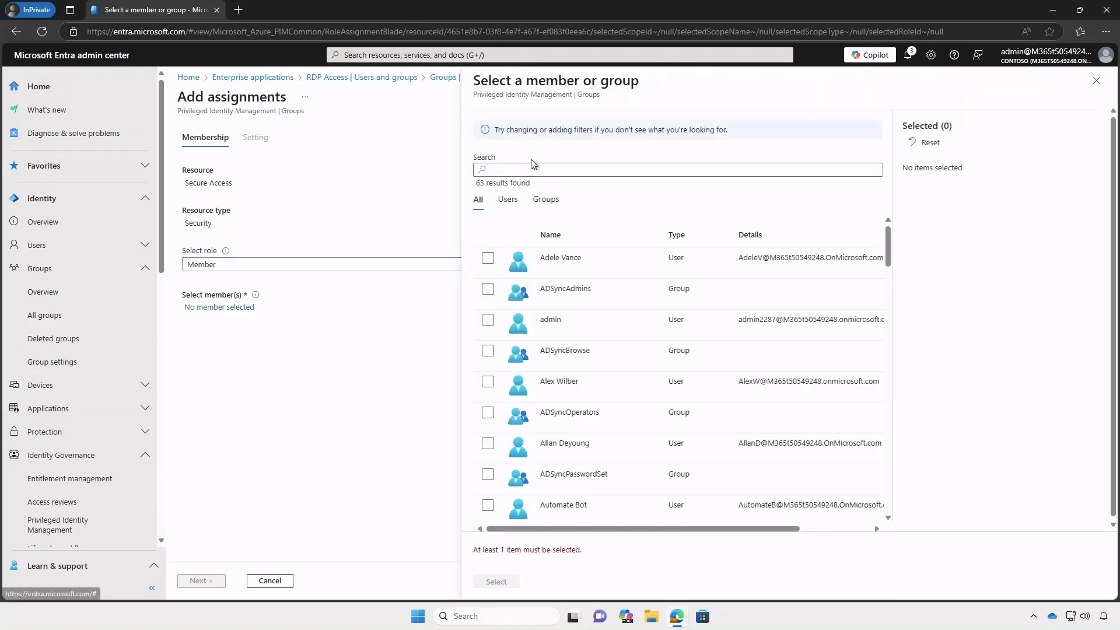
left_click(538, 171)
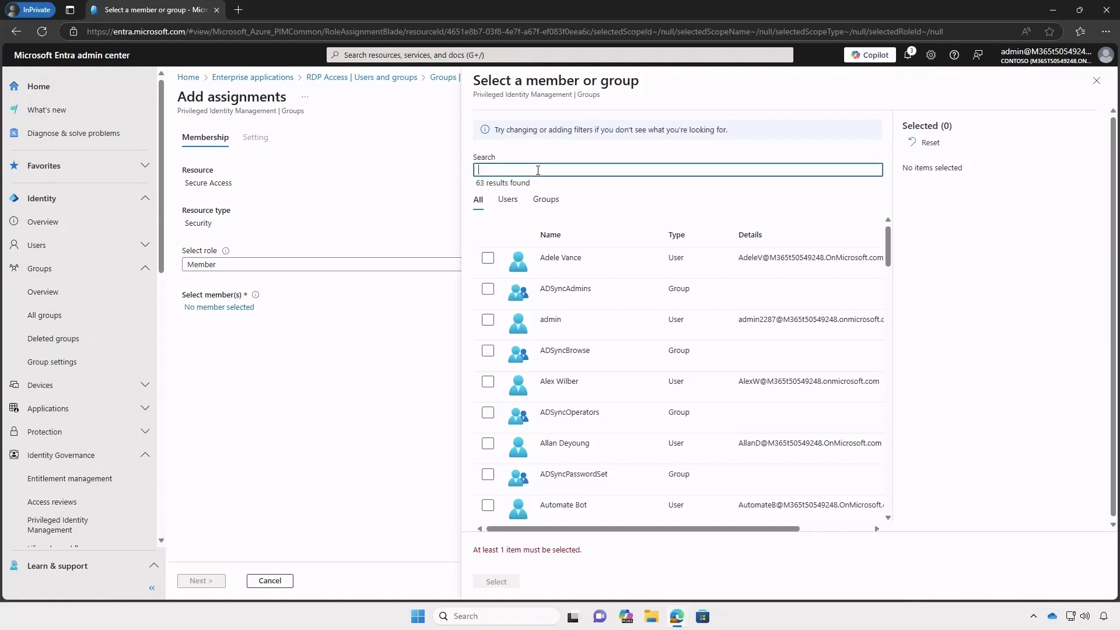
type("leeg")
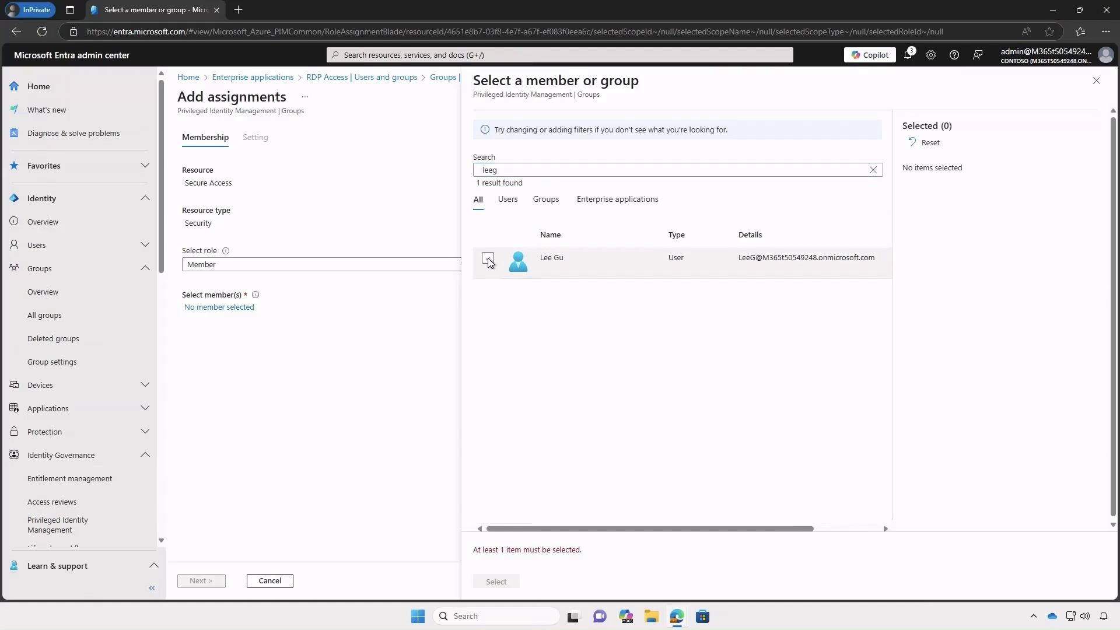
left_click(489, 258)
left_click(498, 581)
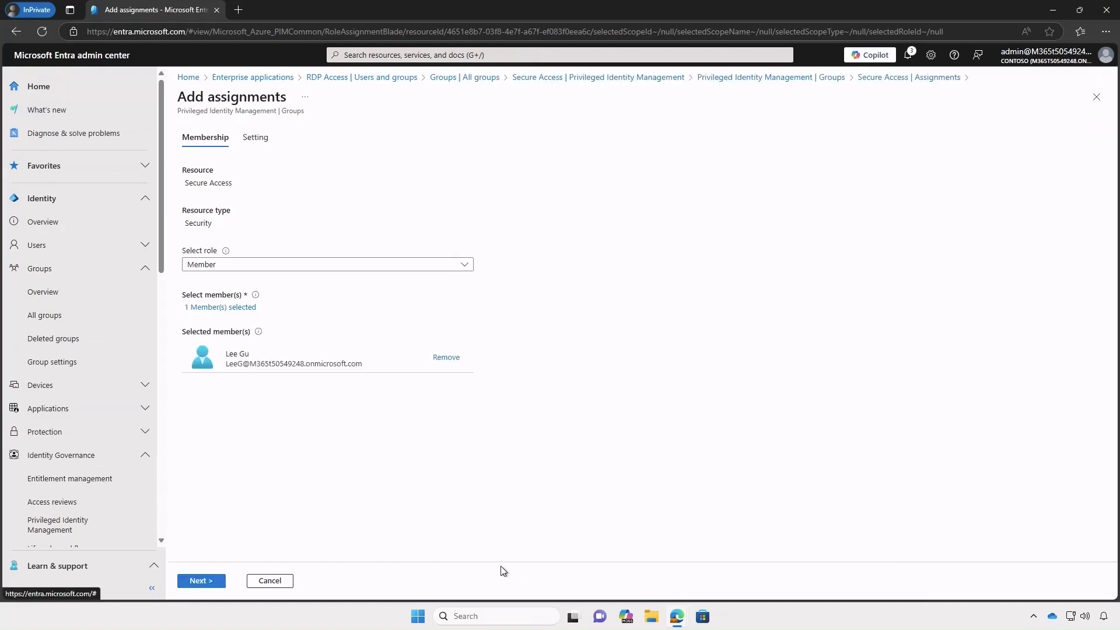
left_click(199, 581)
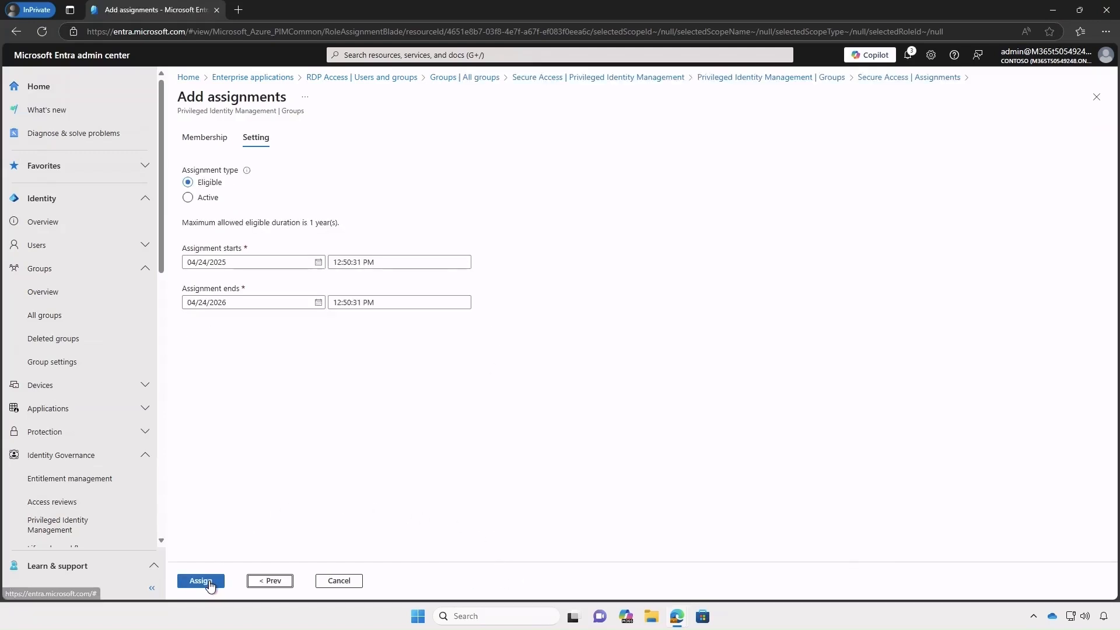
left_click(208, 582)
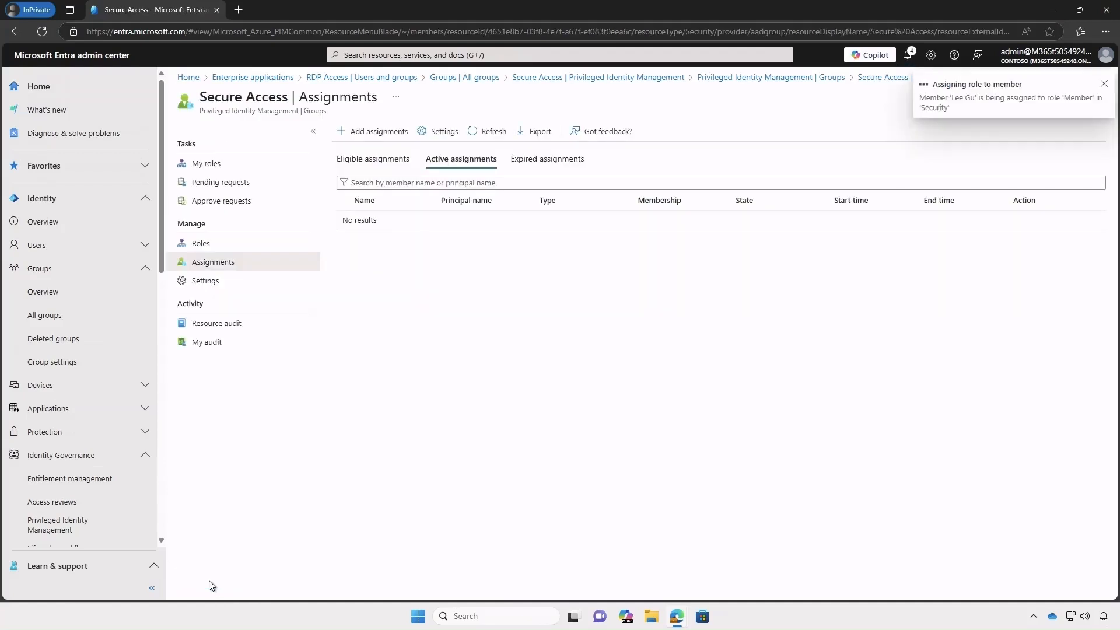
left_click(368, 161)
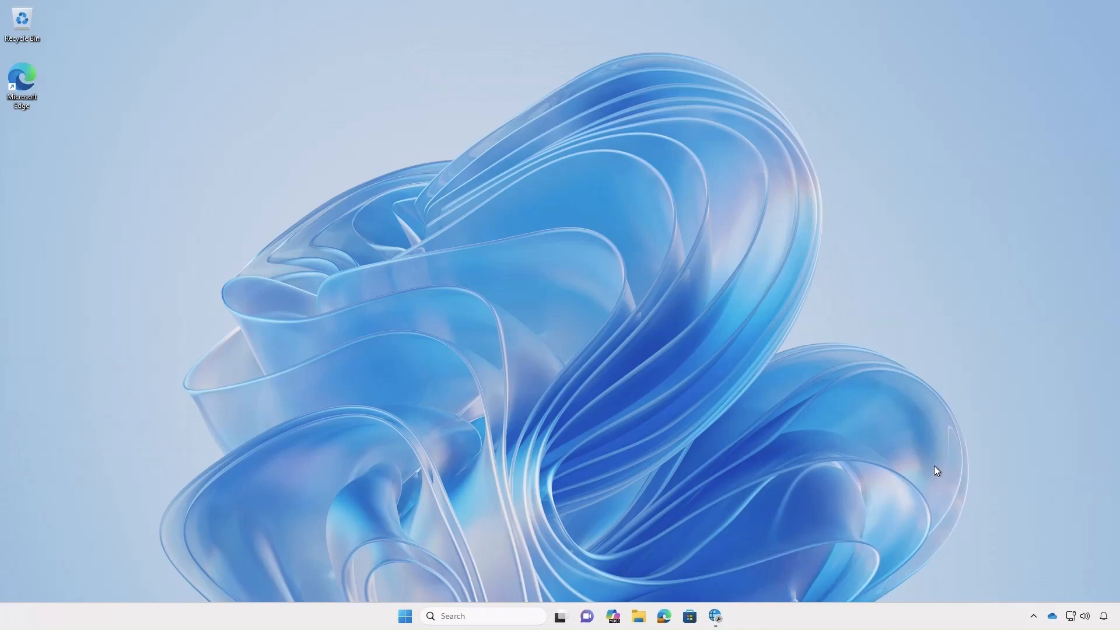
- Open the Global Secure Access client's Advanced diagnostics from the system tray to view the Health check results
left_click(1035, 616)
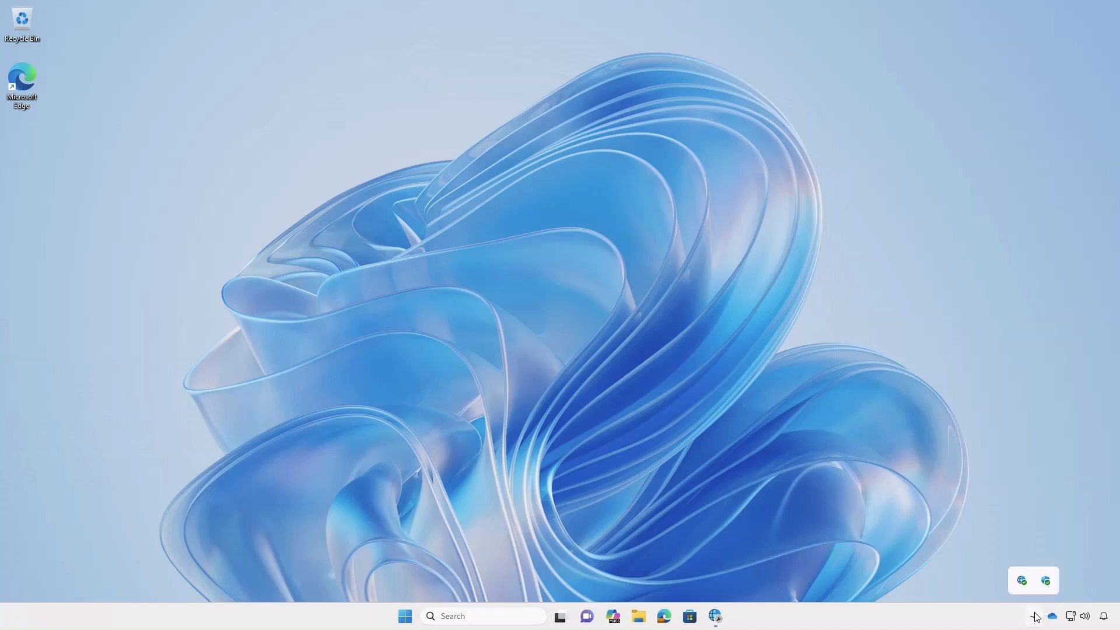
mouse_move(1023, 583)
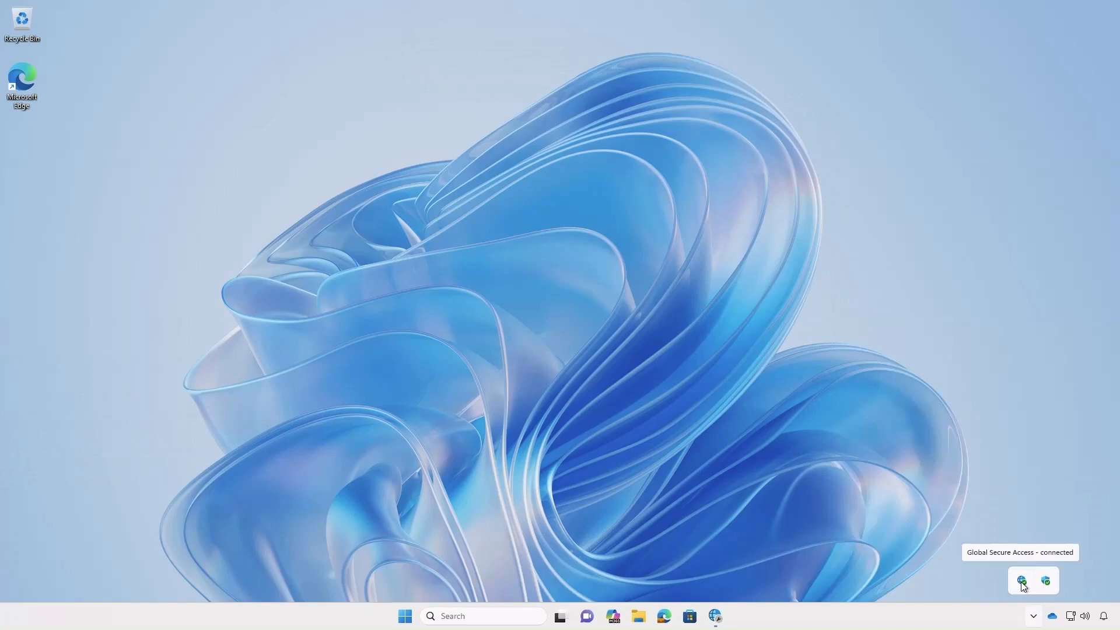
left_click(721, 616)
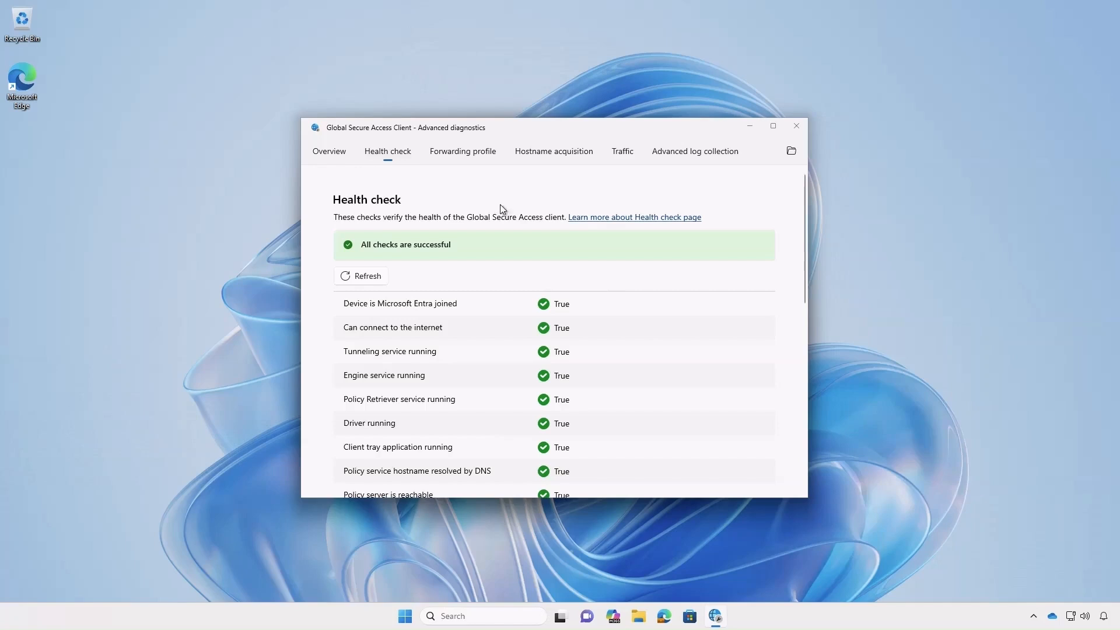
- Check the Forwarding profile's private access rules tunneling rdp.gsalab.local on port 3389, then minimize the diagnostics window
left_click(453, 151)
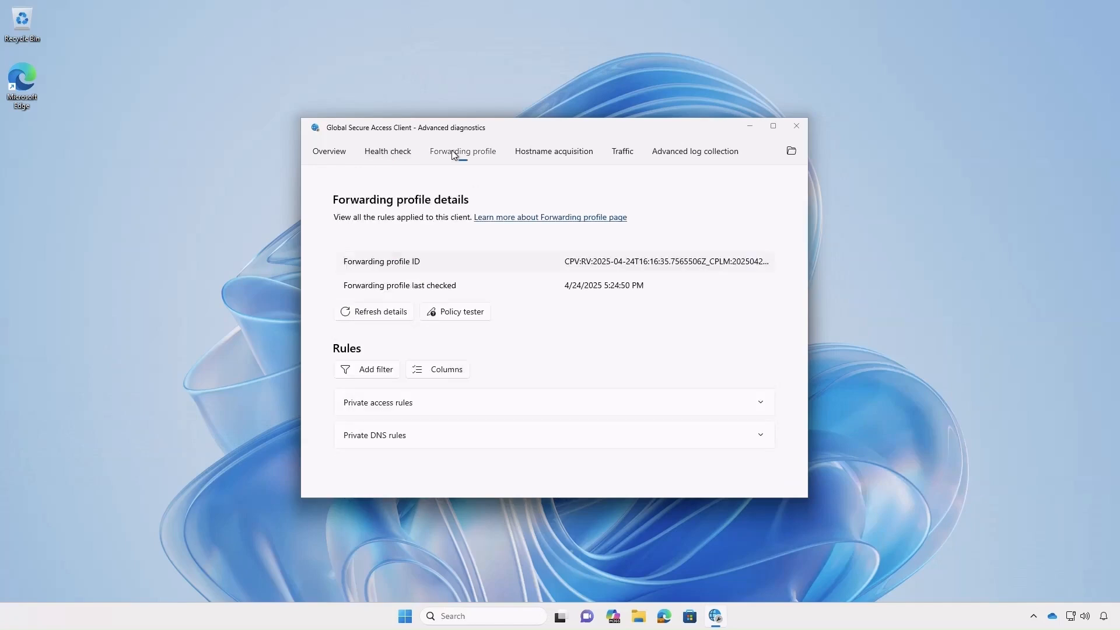
left_click(449, 407)
scroll(541, 404, "down", 5)
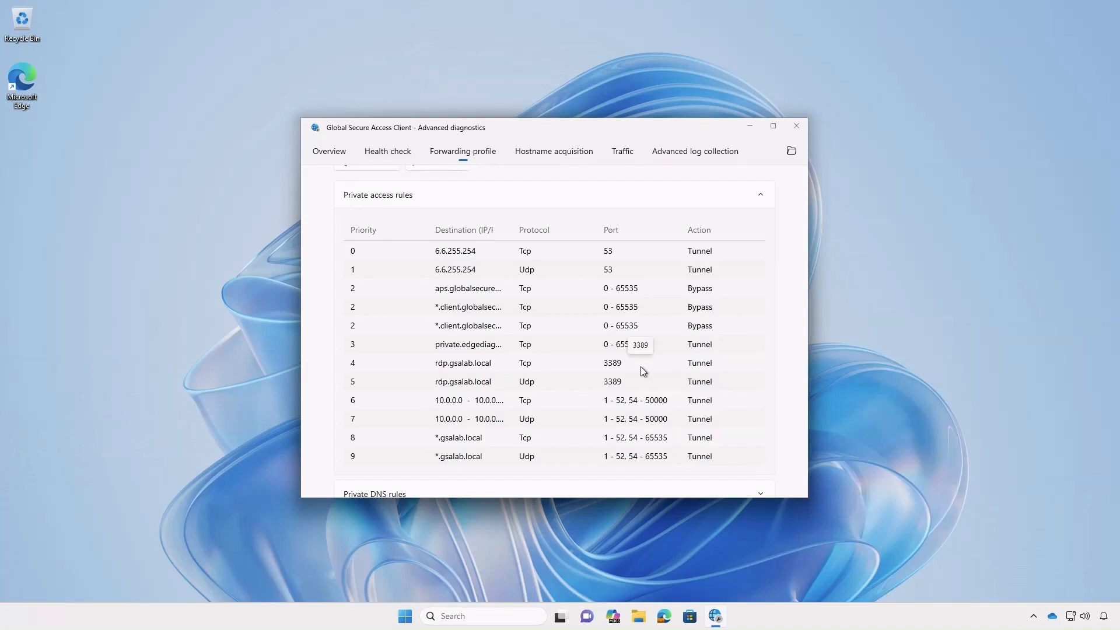
left_click(749, 126)
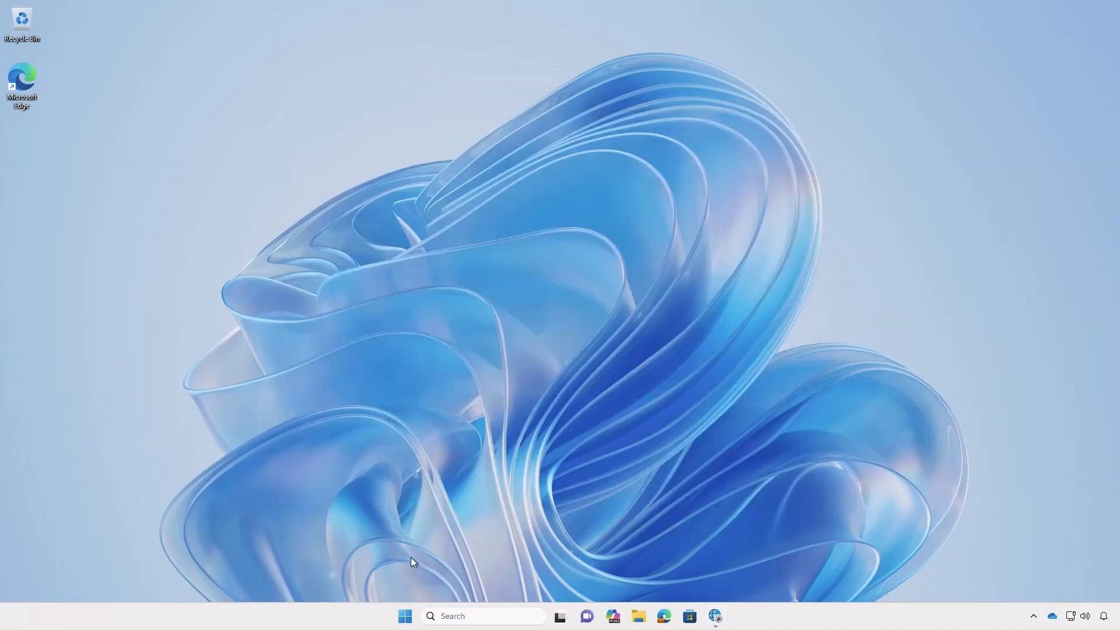
- Launch Remote Desktop Connection with mstsc from Run and start connecting to rdp.gsalab.local
right_click(404, 620)
left_click(371, 545)
left_click(110, 576)
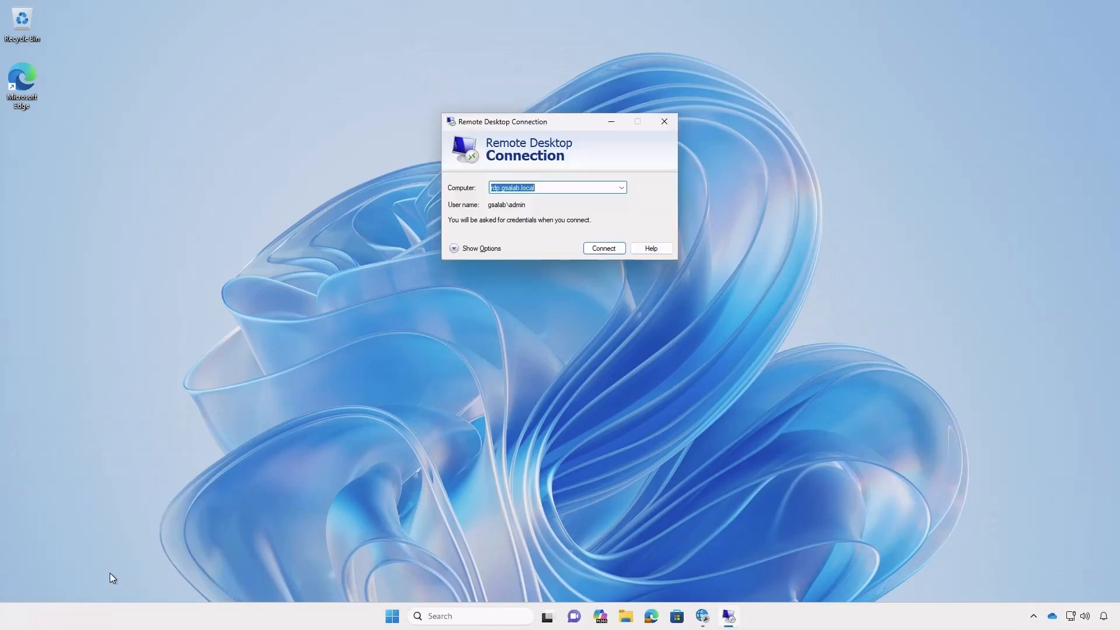
left_click(601, 248)
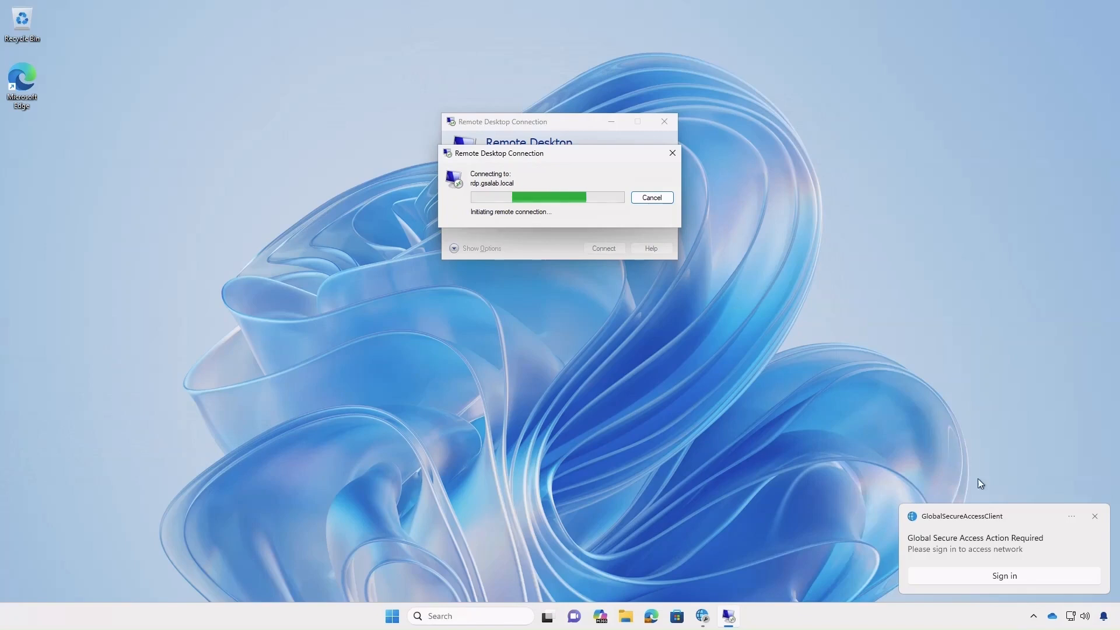
- Attempt the requested Global Secure Access sign-in, then dismiss the access error and connection failure
left_click(1017, 577)
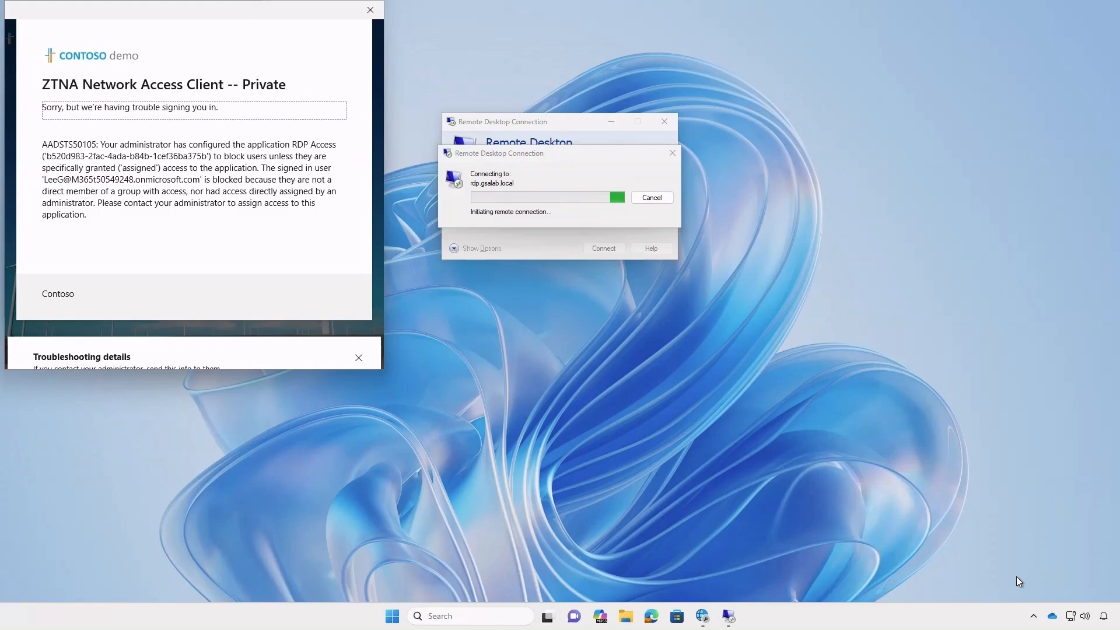
left_click(370, 9)
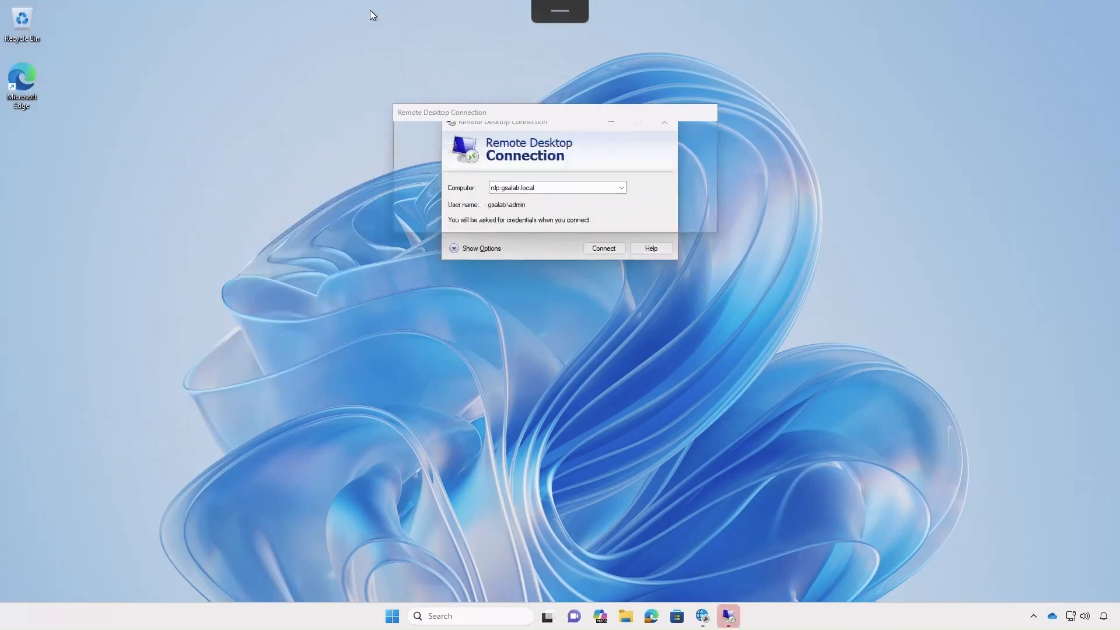
left_click(682, 224)
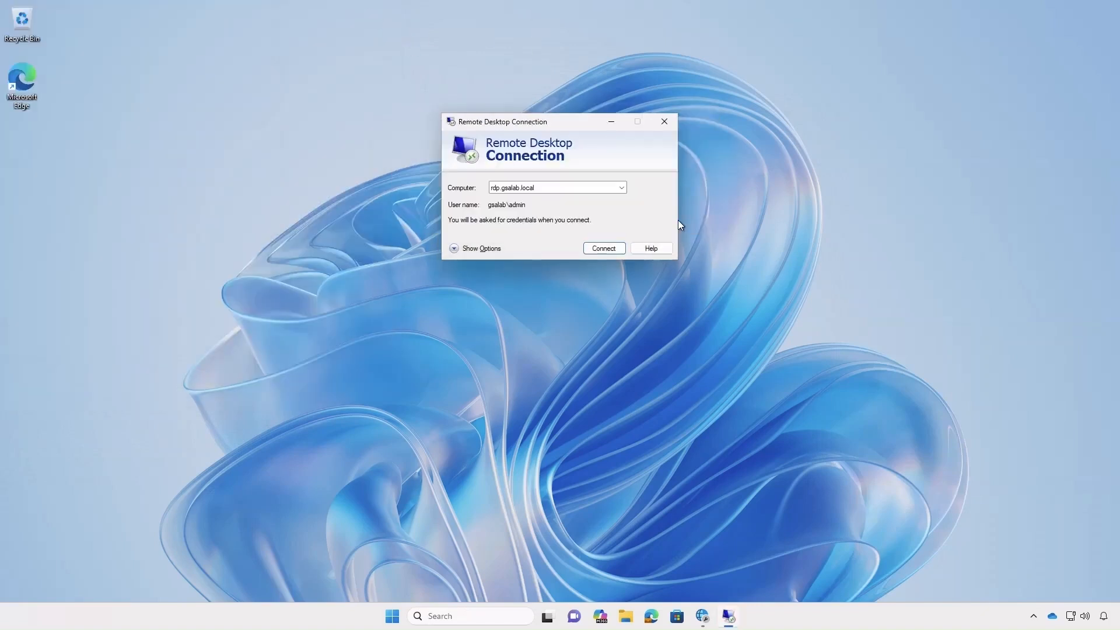
left_click(651, 616)
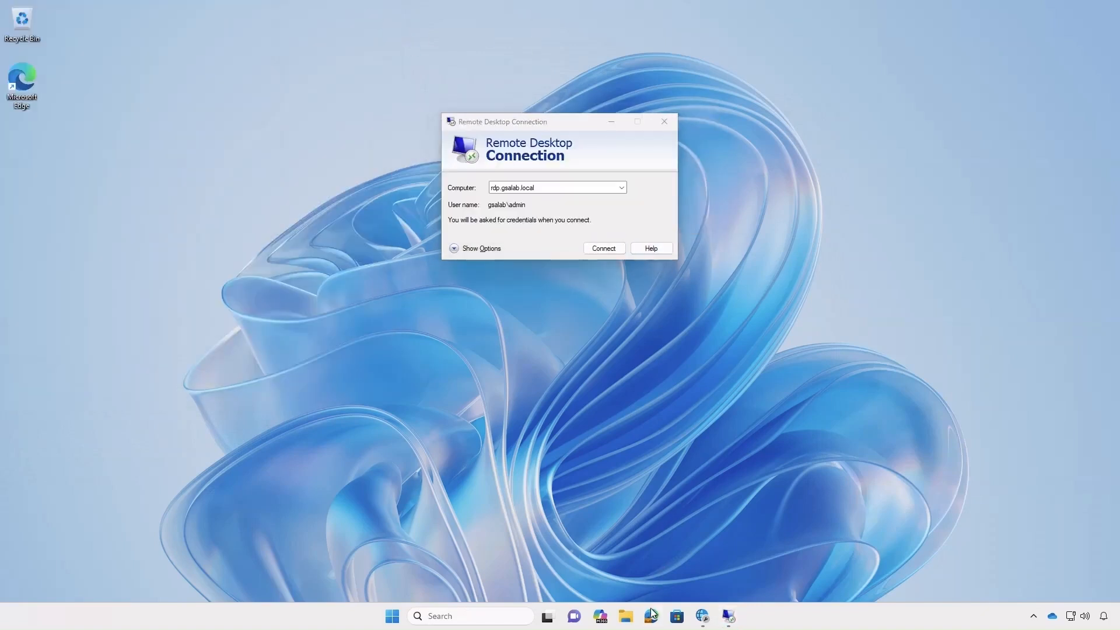
- Go to the Secure Access group's roles under Identity Governance > Privileged Identity Management > Groups
type("entra.microsoft.com")
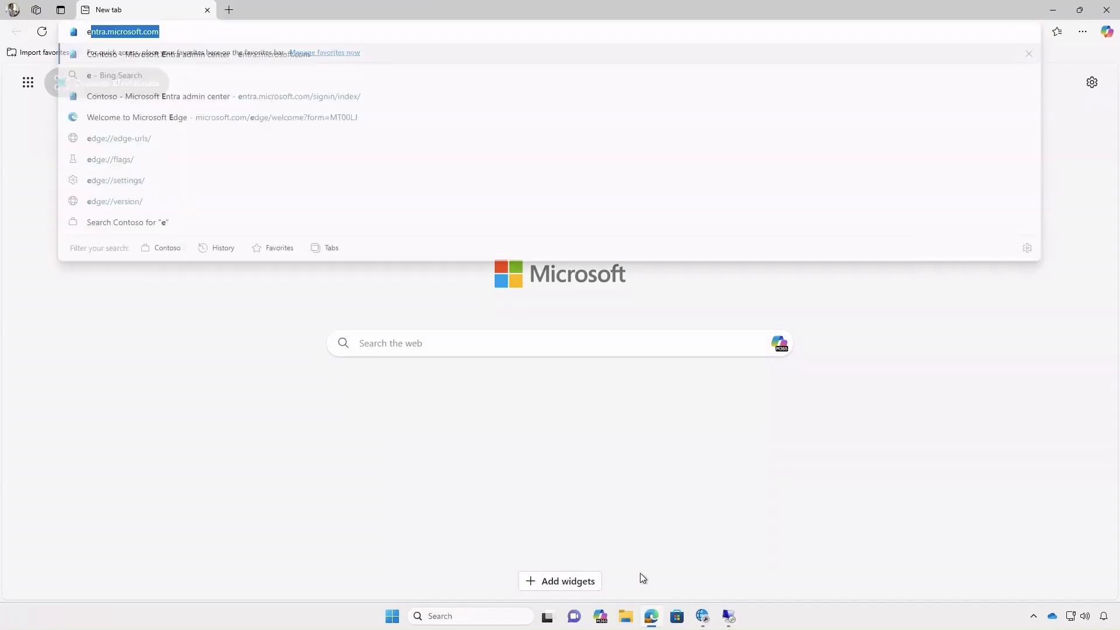
key("Return")
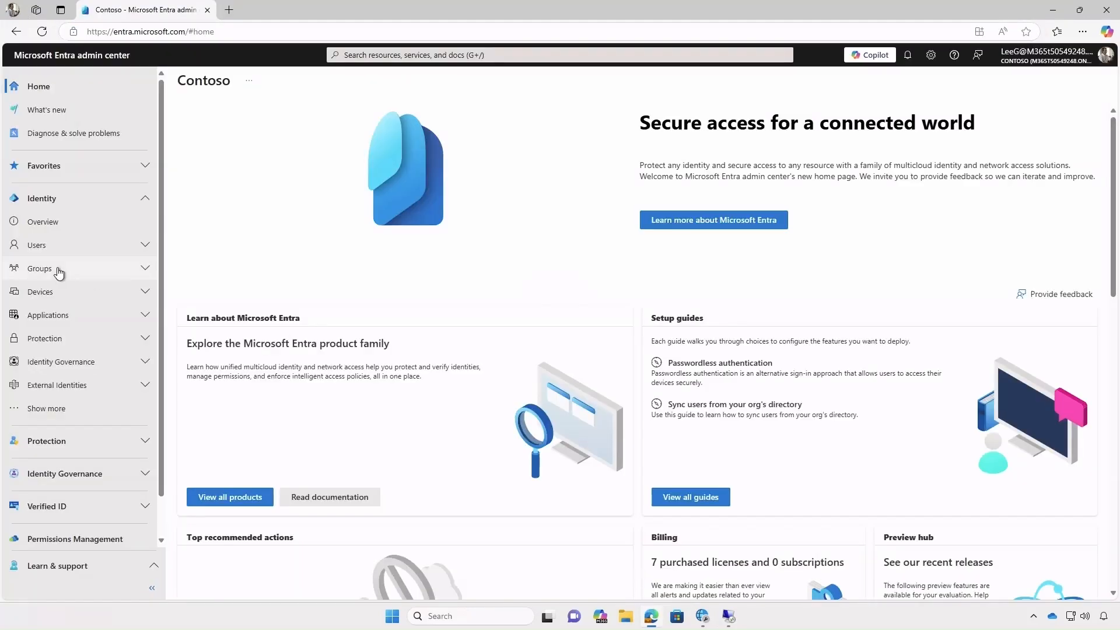
left_click(86, 363)
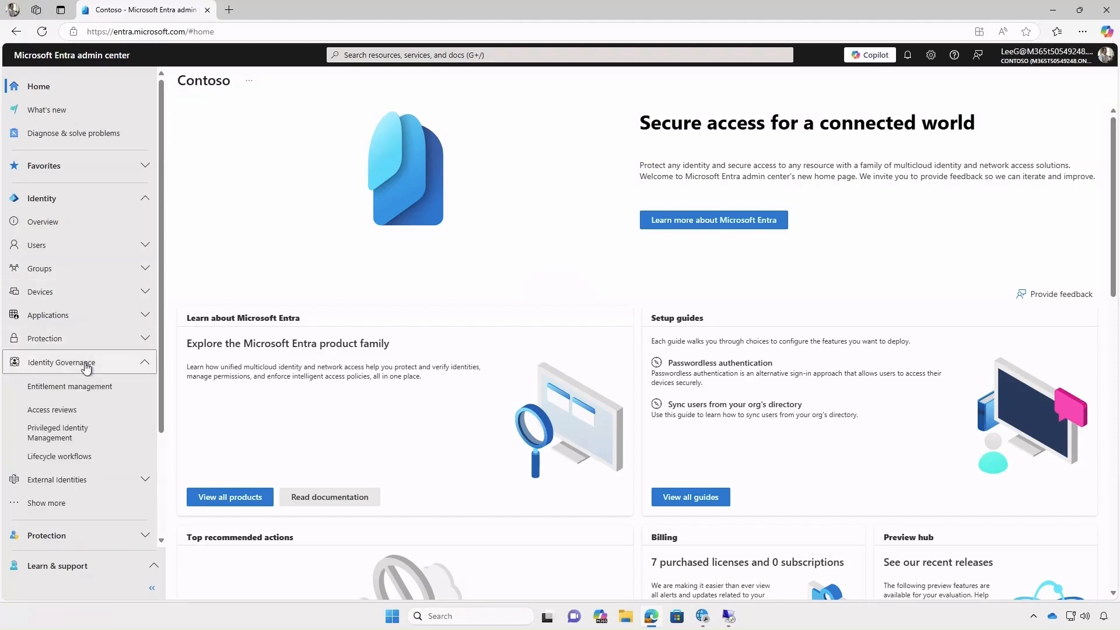
left_click(87, 432)
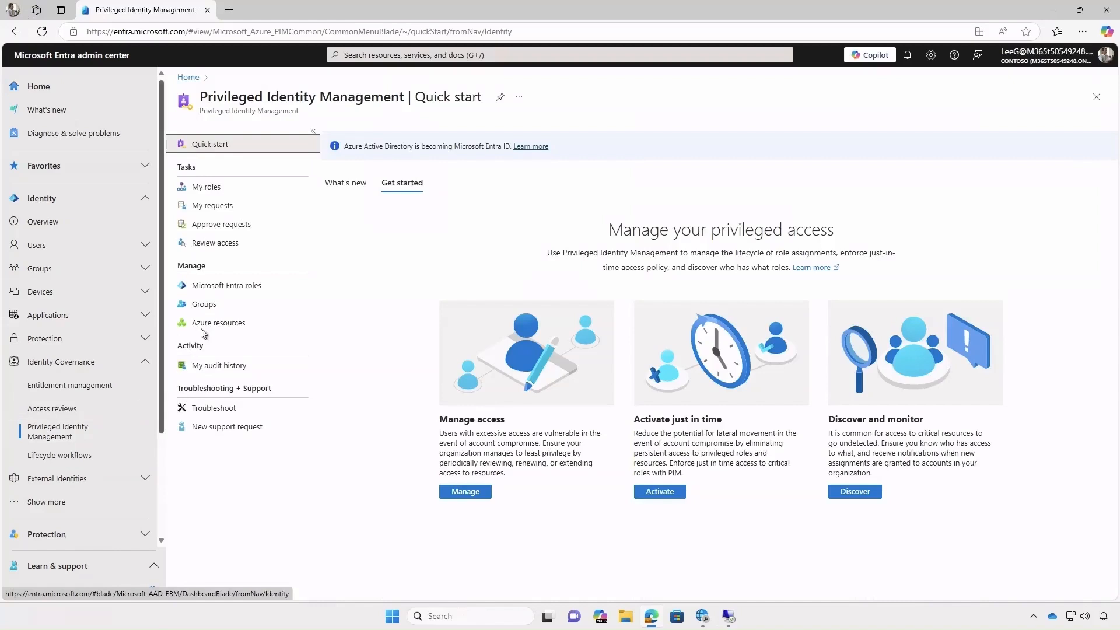
left_click(204, 304)
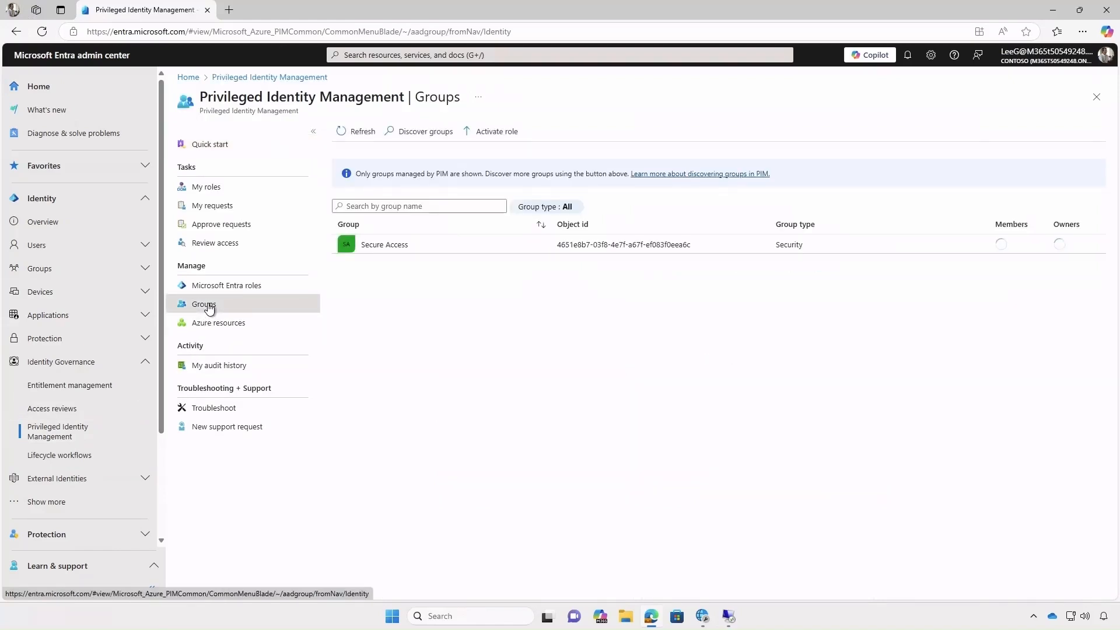
left_click(376, 250)
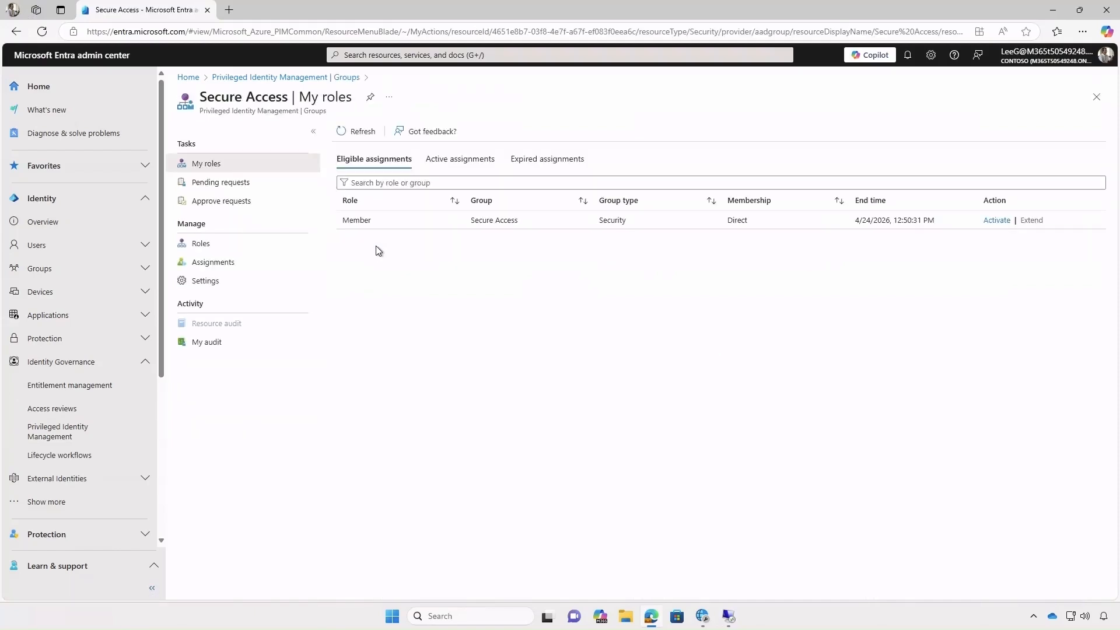
- Activate the eligible Secure Access Member role for 8 hours with reason 'RDP access'
left_click(996, 222)
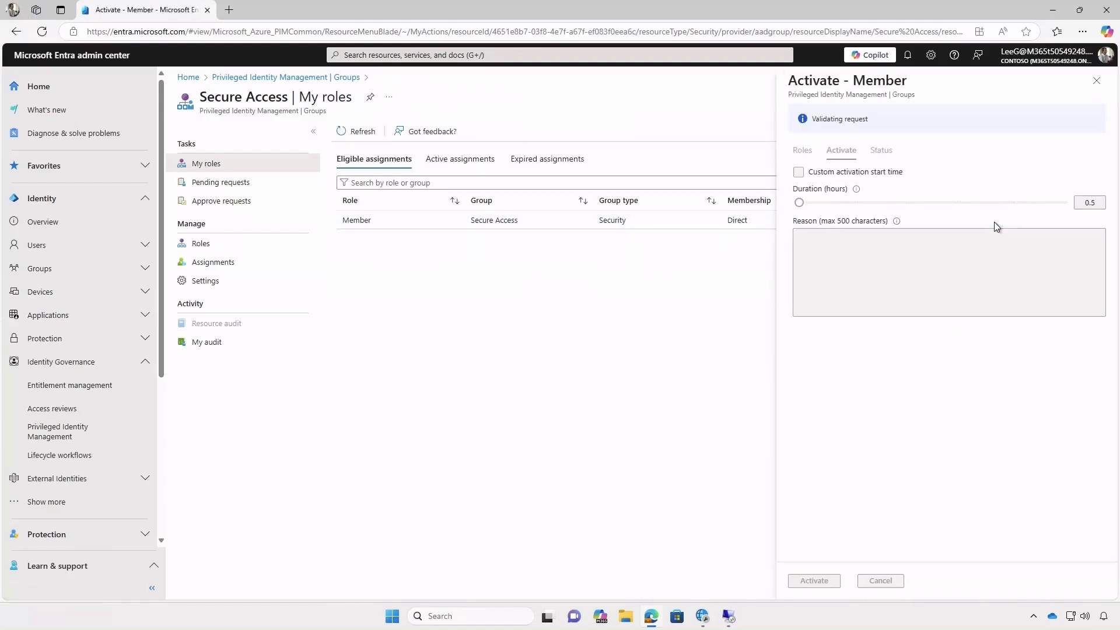
left_click(963, 224)
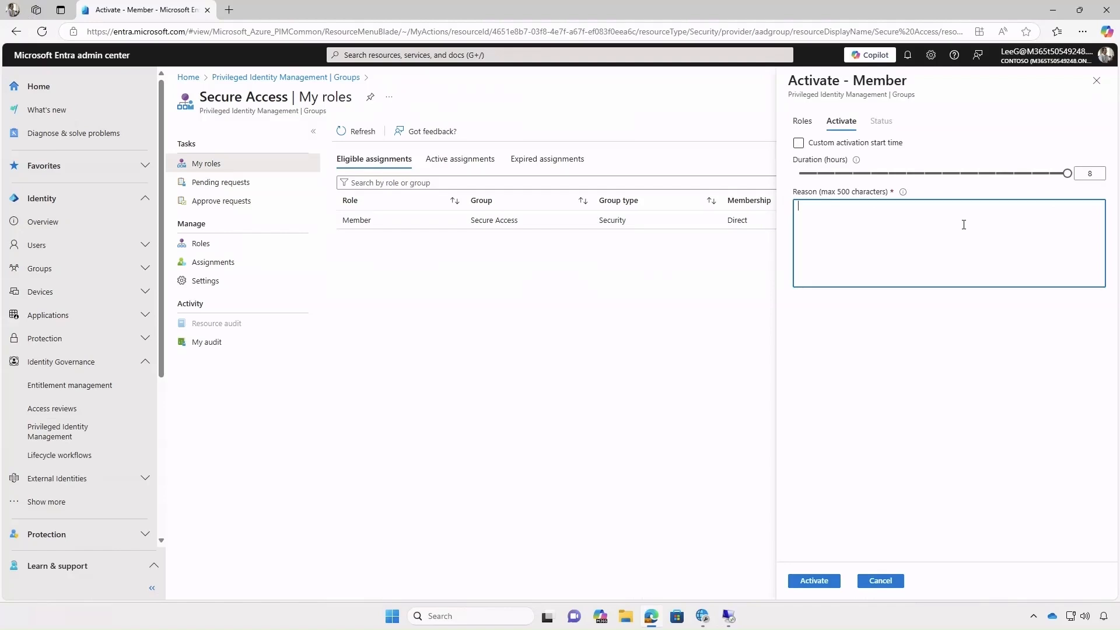
type("RDP access")
left_click(814, 582)
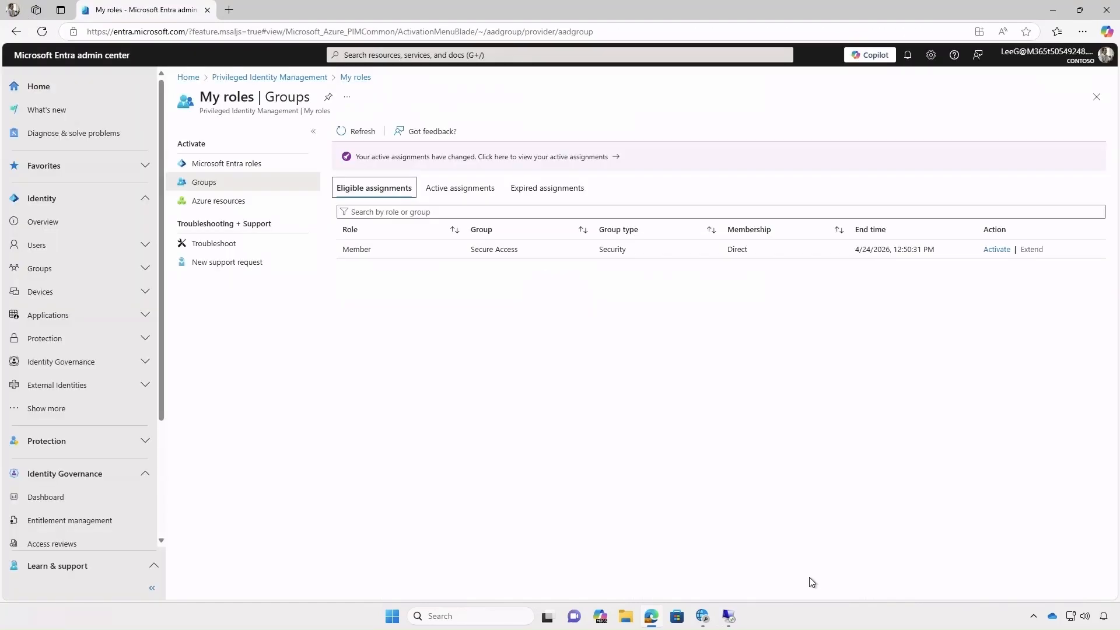
- Retry the Remote Desktop connection to rdp.gsalab.local, entering the account password
left_click(1053, 11)
left_click(597, 249)
type("••••••••")
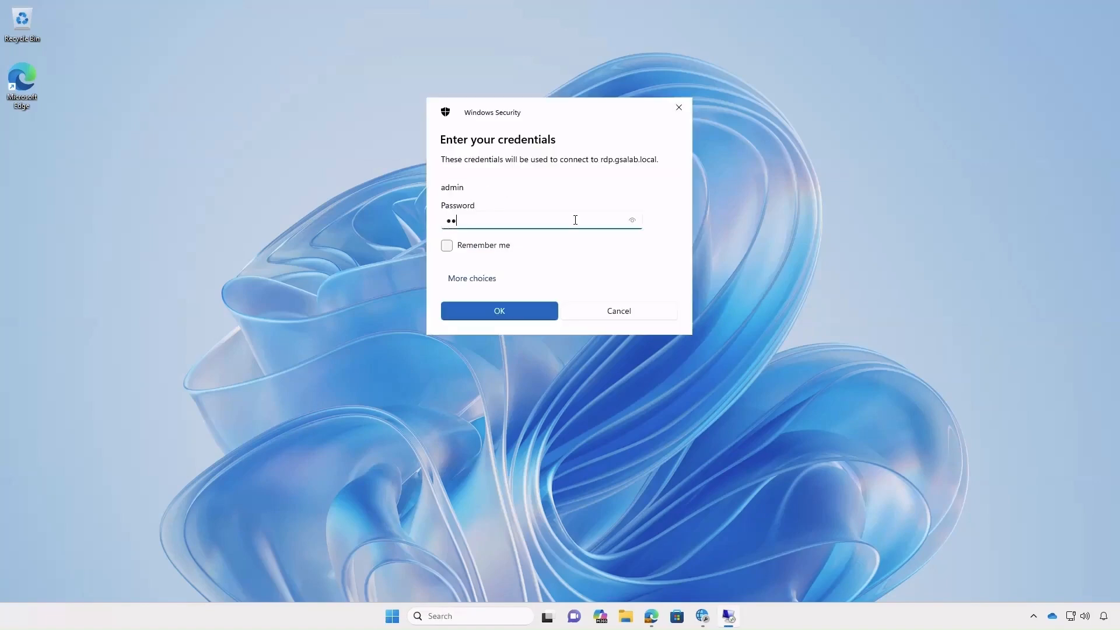
type("•••••••••")
key("Return")
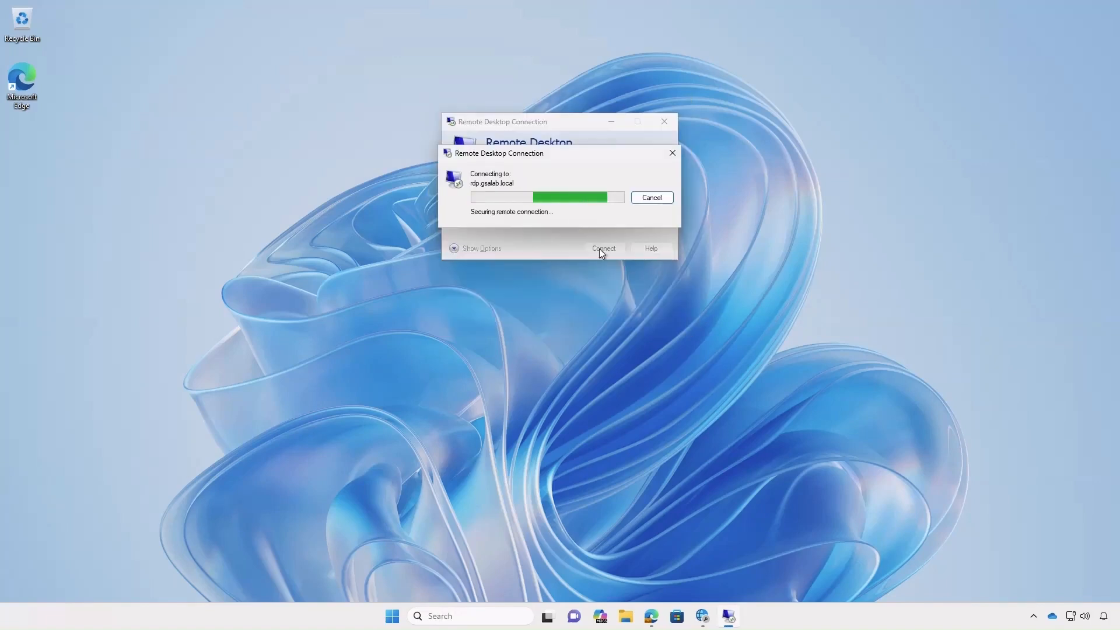